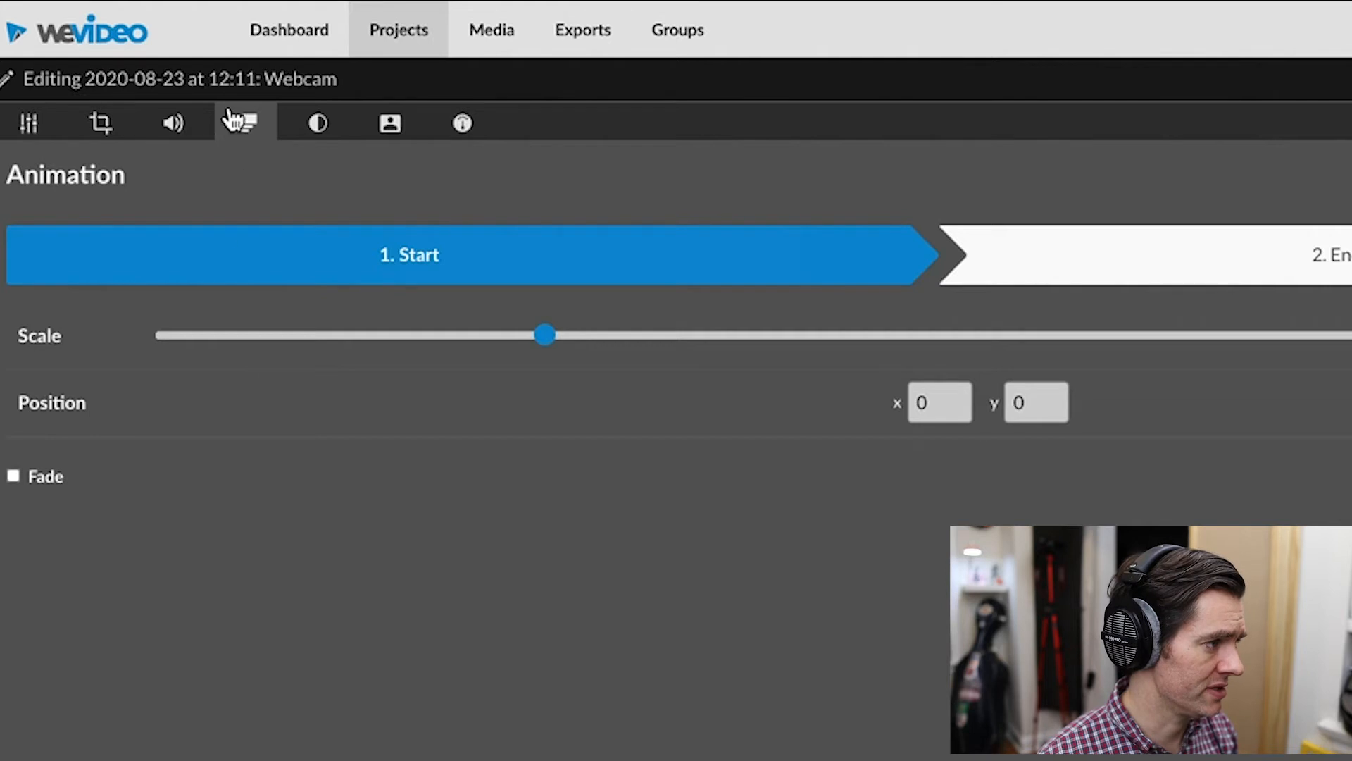
Step: Inspect the webcam clip's Transform, Crop and Animation settings, play the preview, and leave the clip editor without saving
click(30, 125)
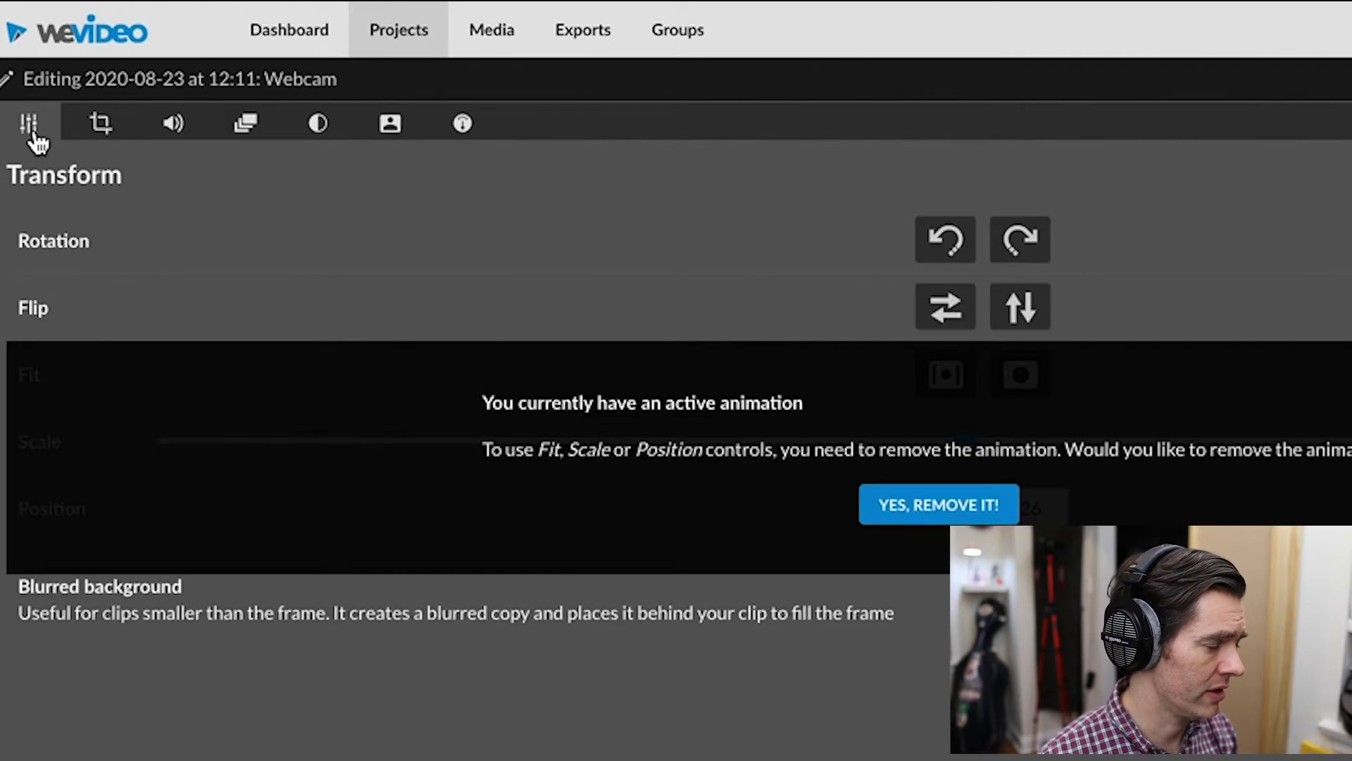
click(101, 125)
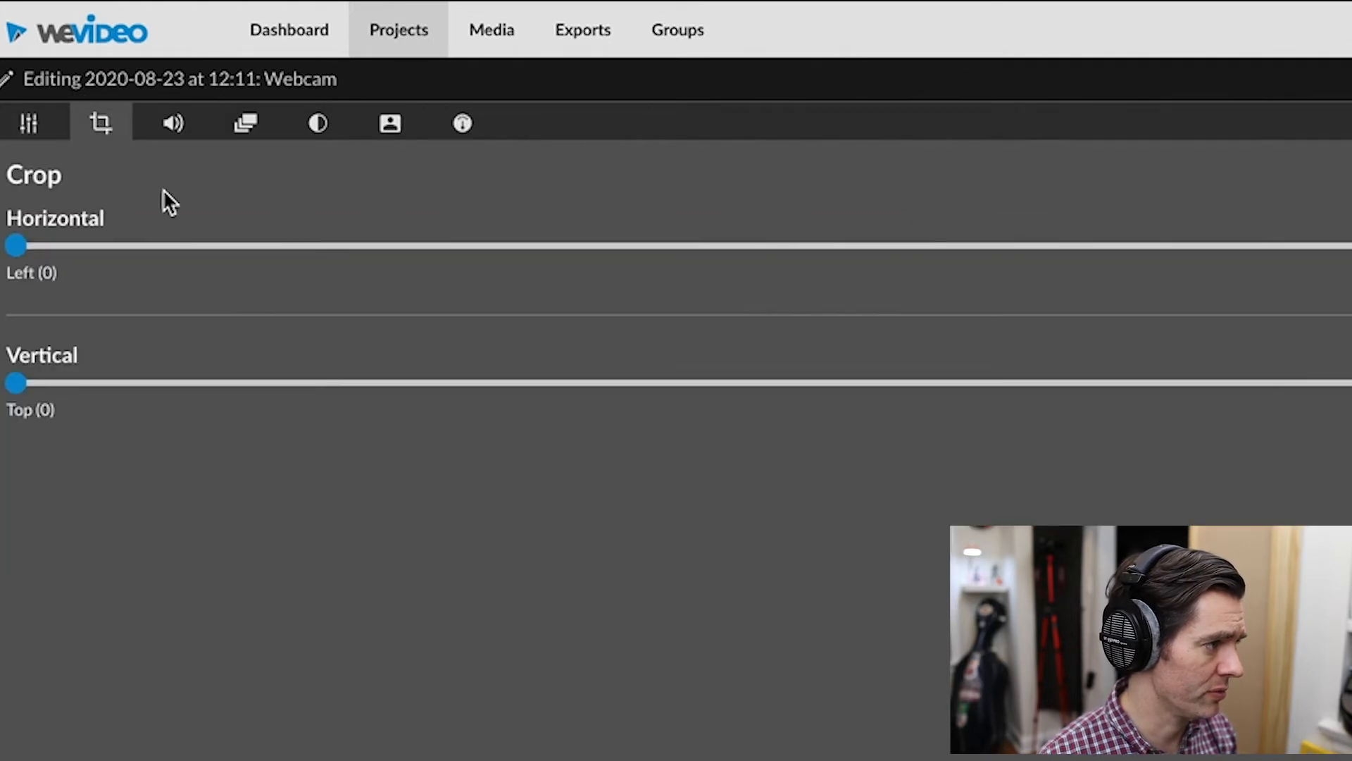
click(246, 125)
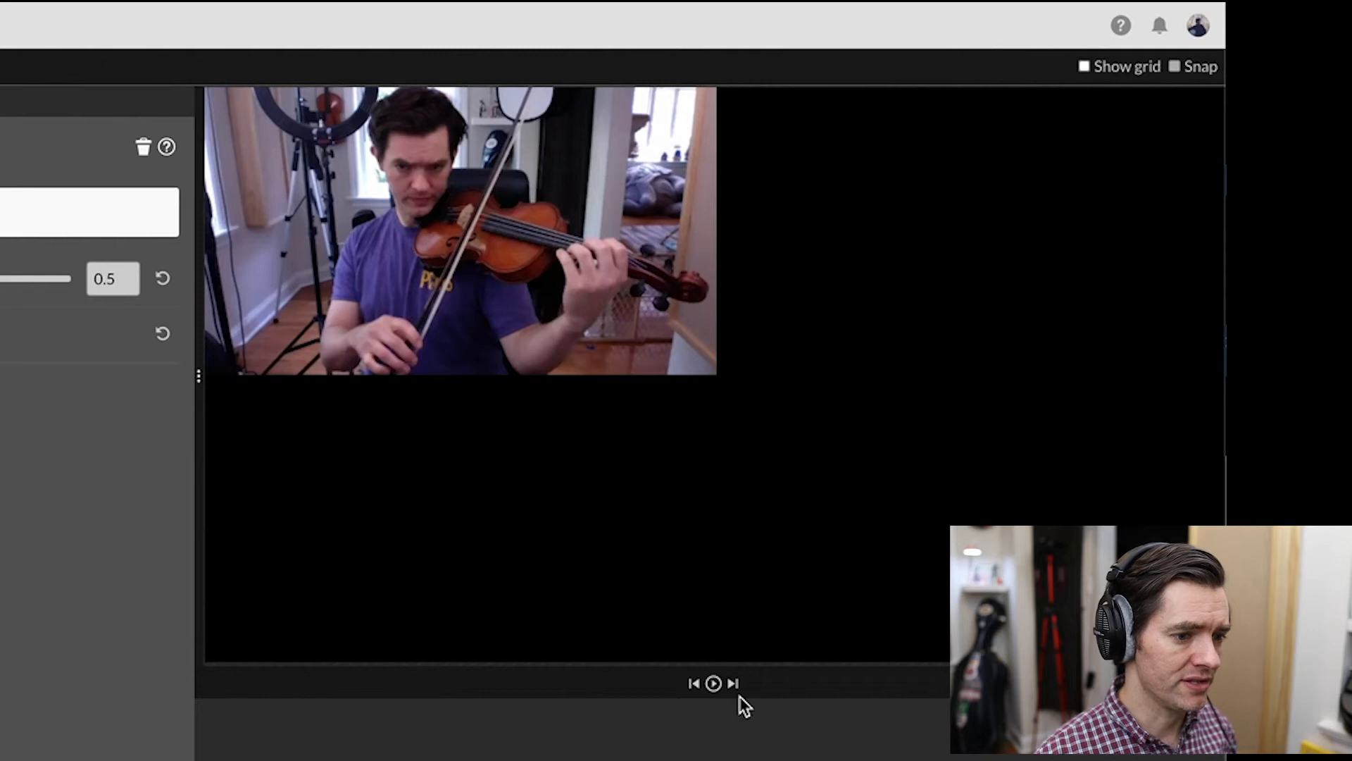
click(714, 683)
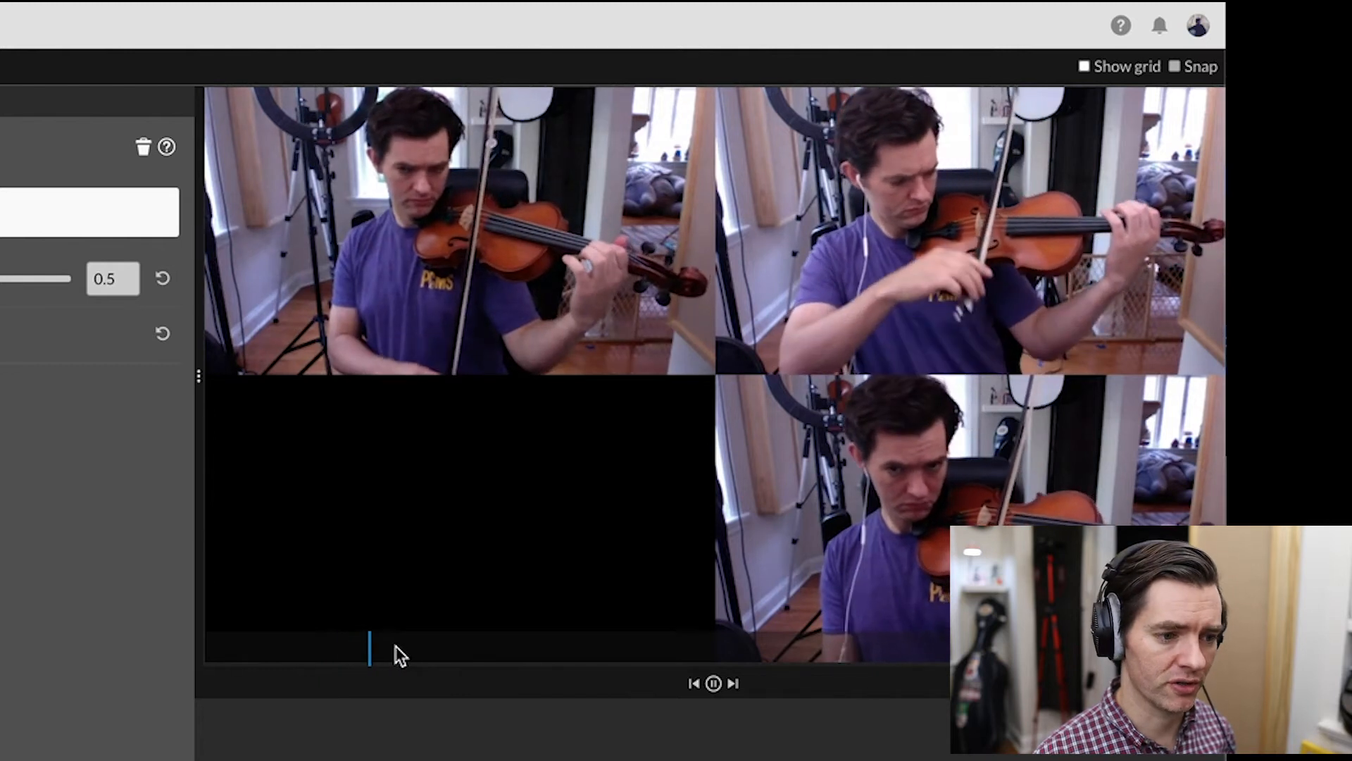
click(713, 683)
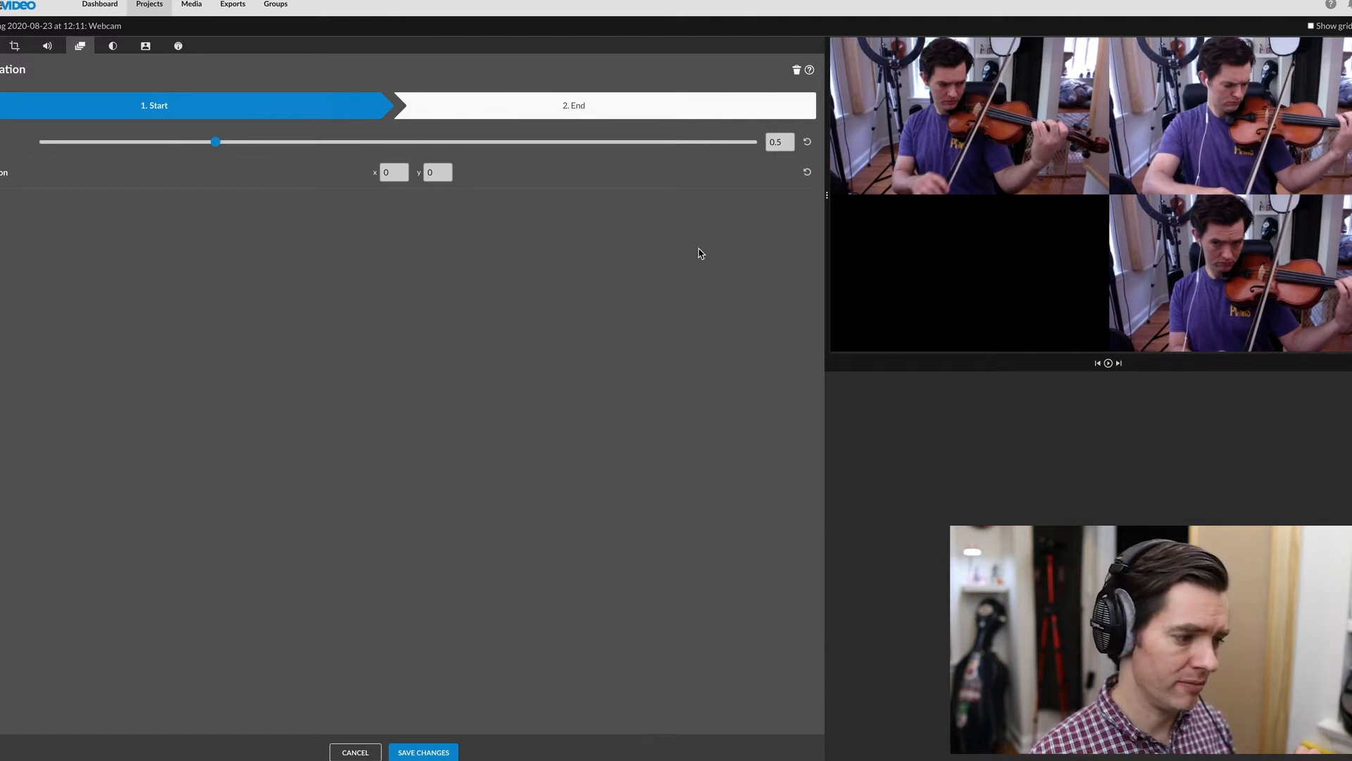
click(354, 752)
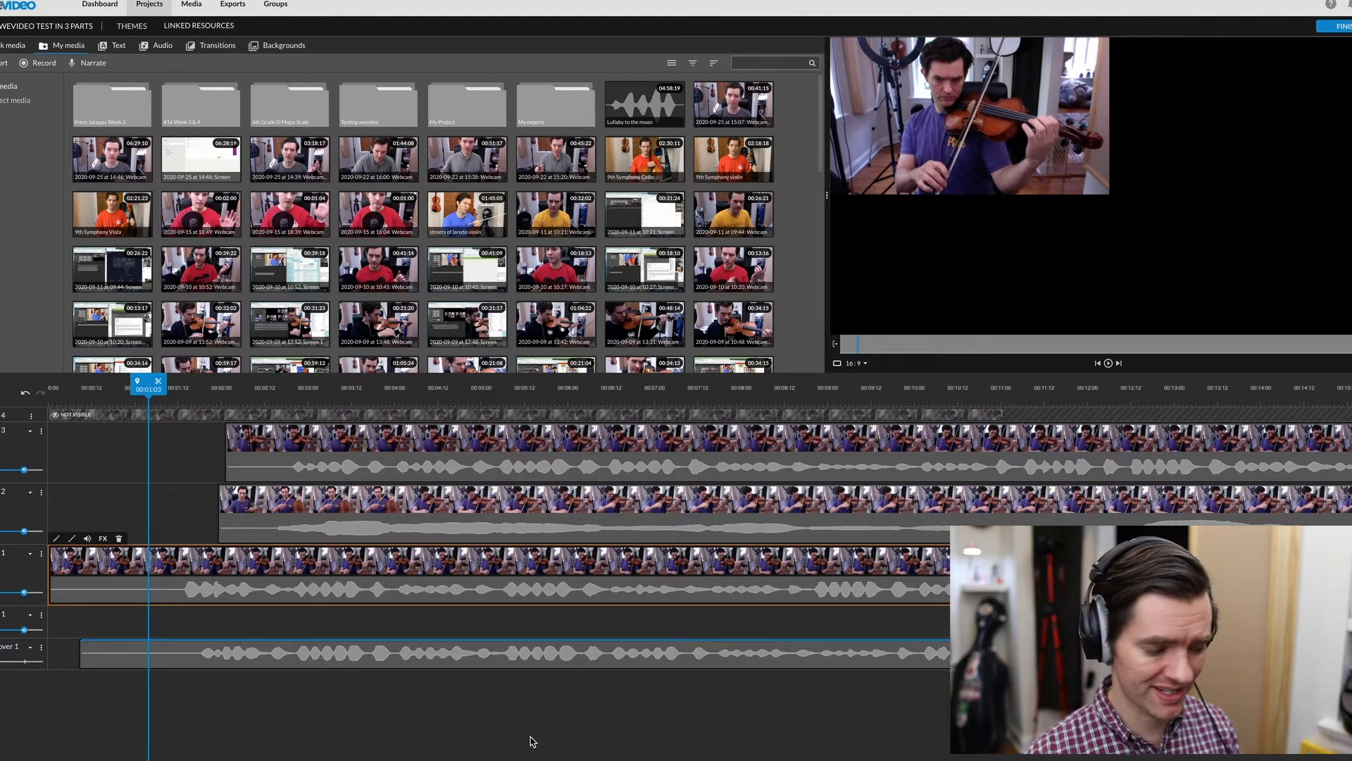
Step: Play to 00:11:00, scale the track 1 clip to 1.12 and reposition it to x -502, y -6, saving the changes
key(space)
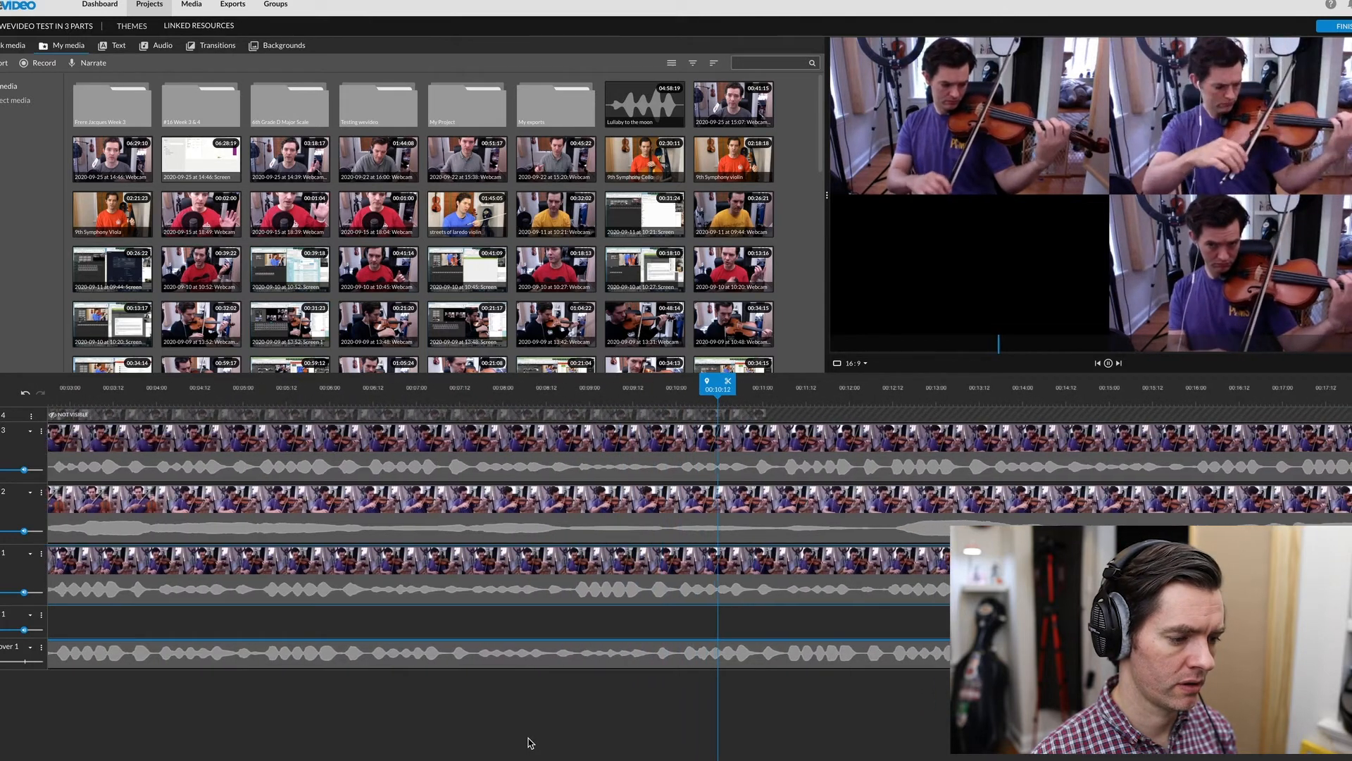
click(716, 558)
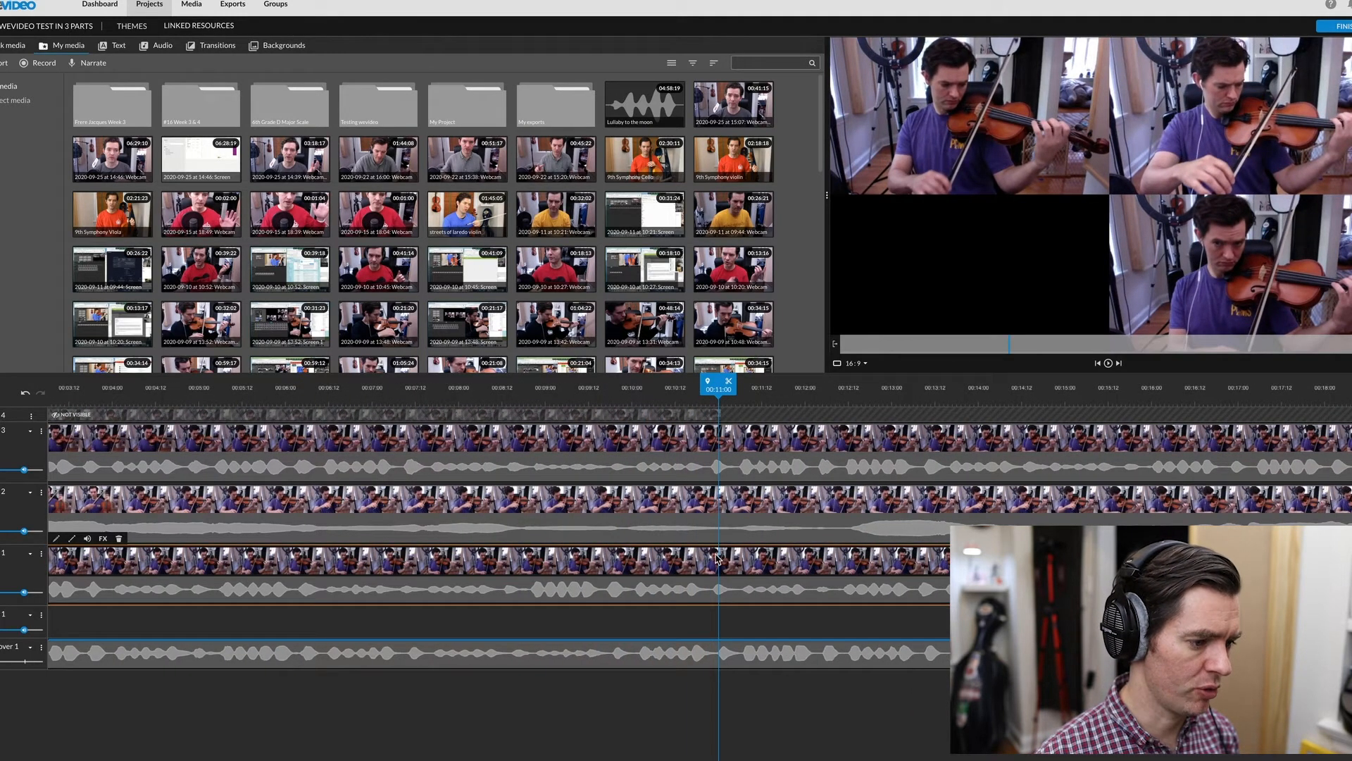
double_click(716, 558)
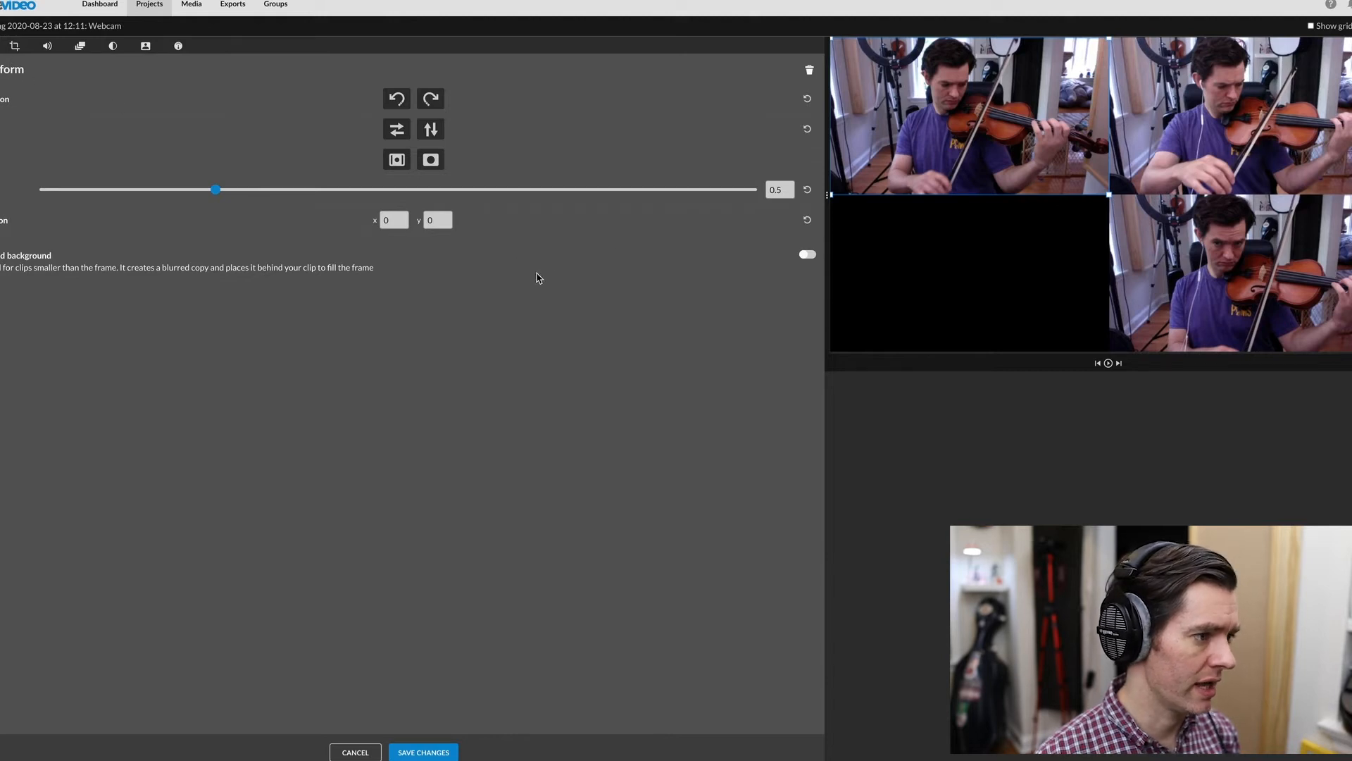
drag(216, 194, 341, 190)
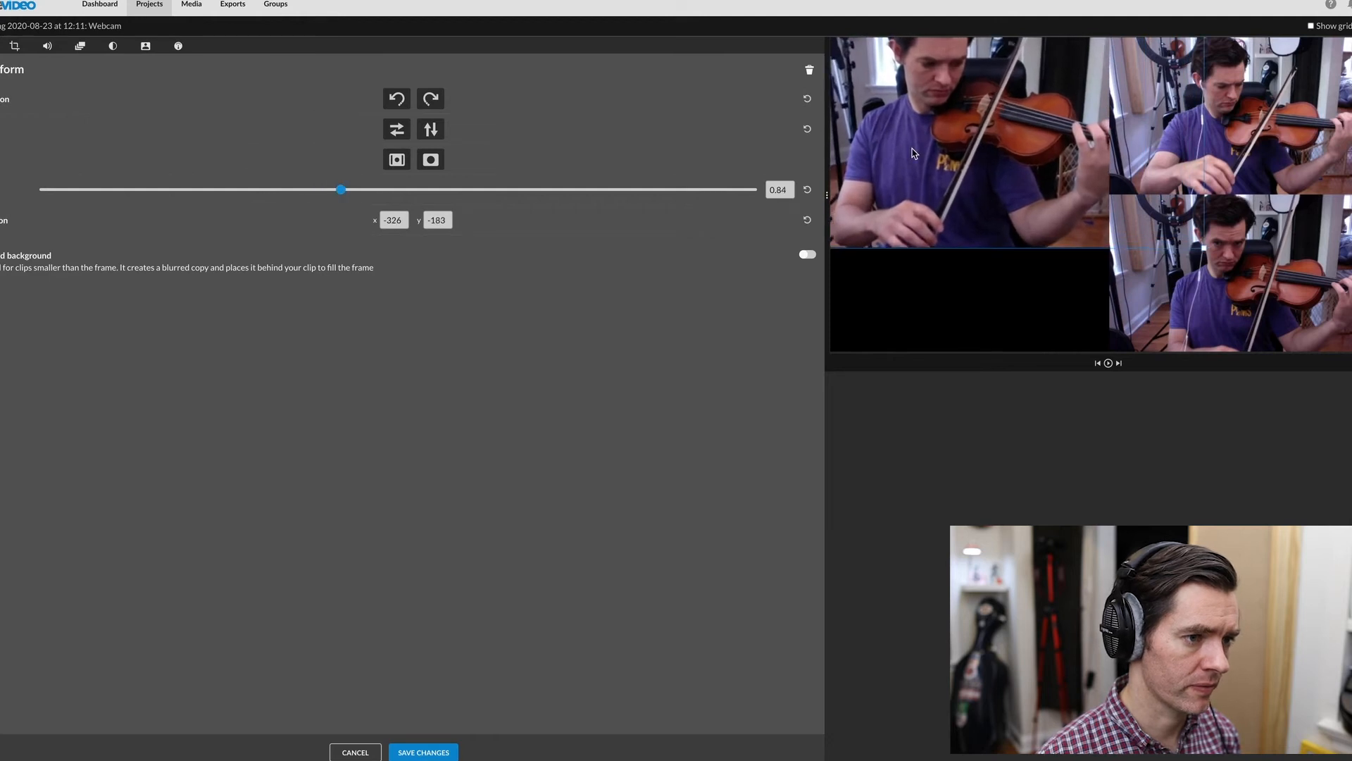
drag(993, 125, 1018, 219)
drag(339, 195, 410, 190)
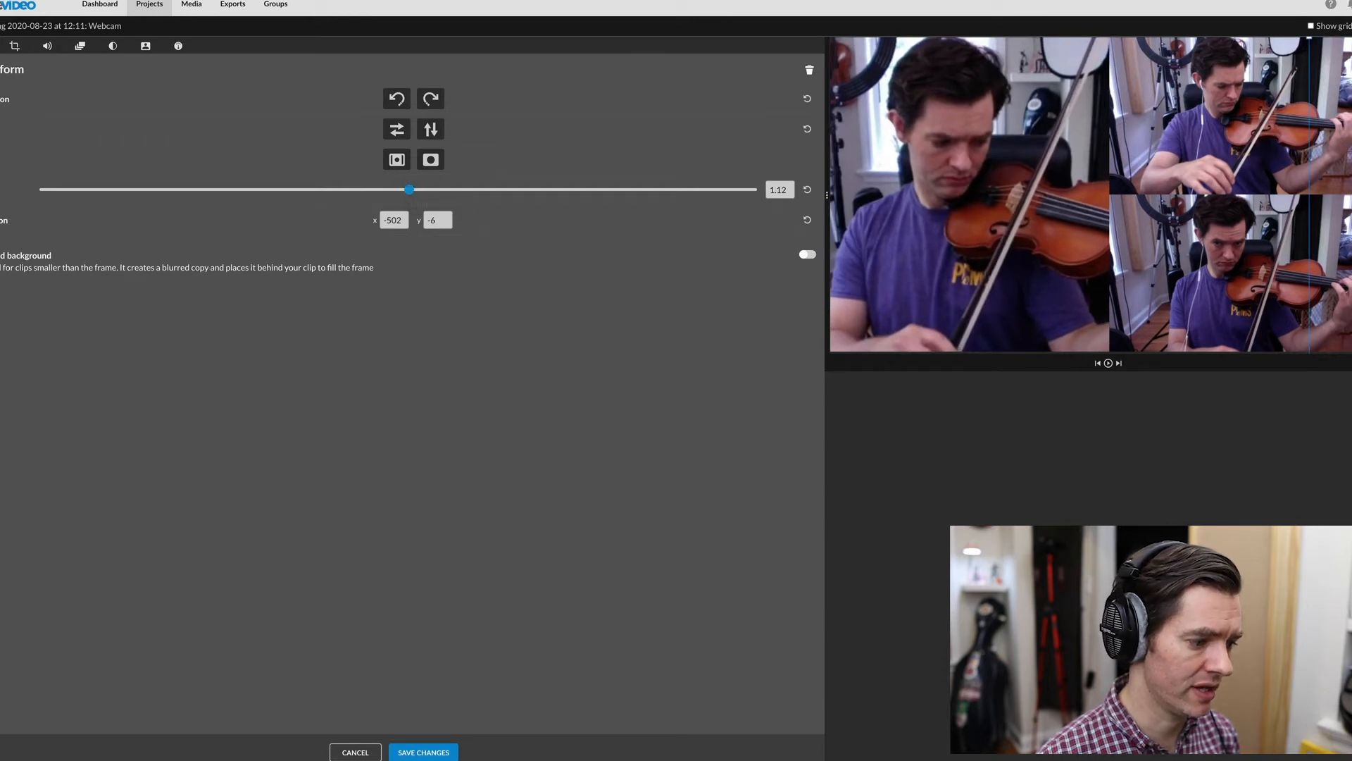
click(423, 752)
Step: Split the track 1 clip at 00:10:08 and select the parts on both sides of the cut
mouse_move(718, 384)
mouse_down()
mouse_move(662, 411)
mouse_move(261, 411)
mouse_move(722, 408)
mouse_up()
drag(601, 448, 328, 450)
key(space)
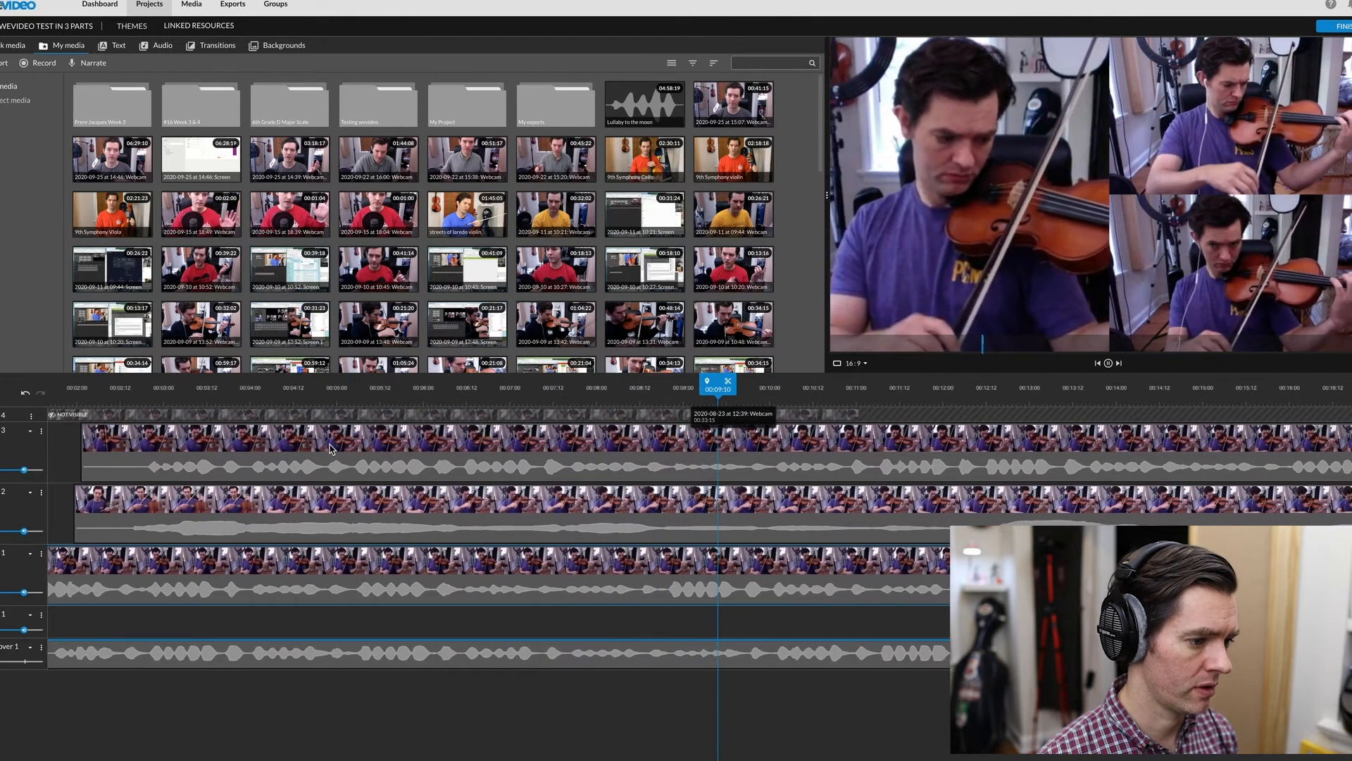
key(space)
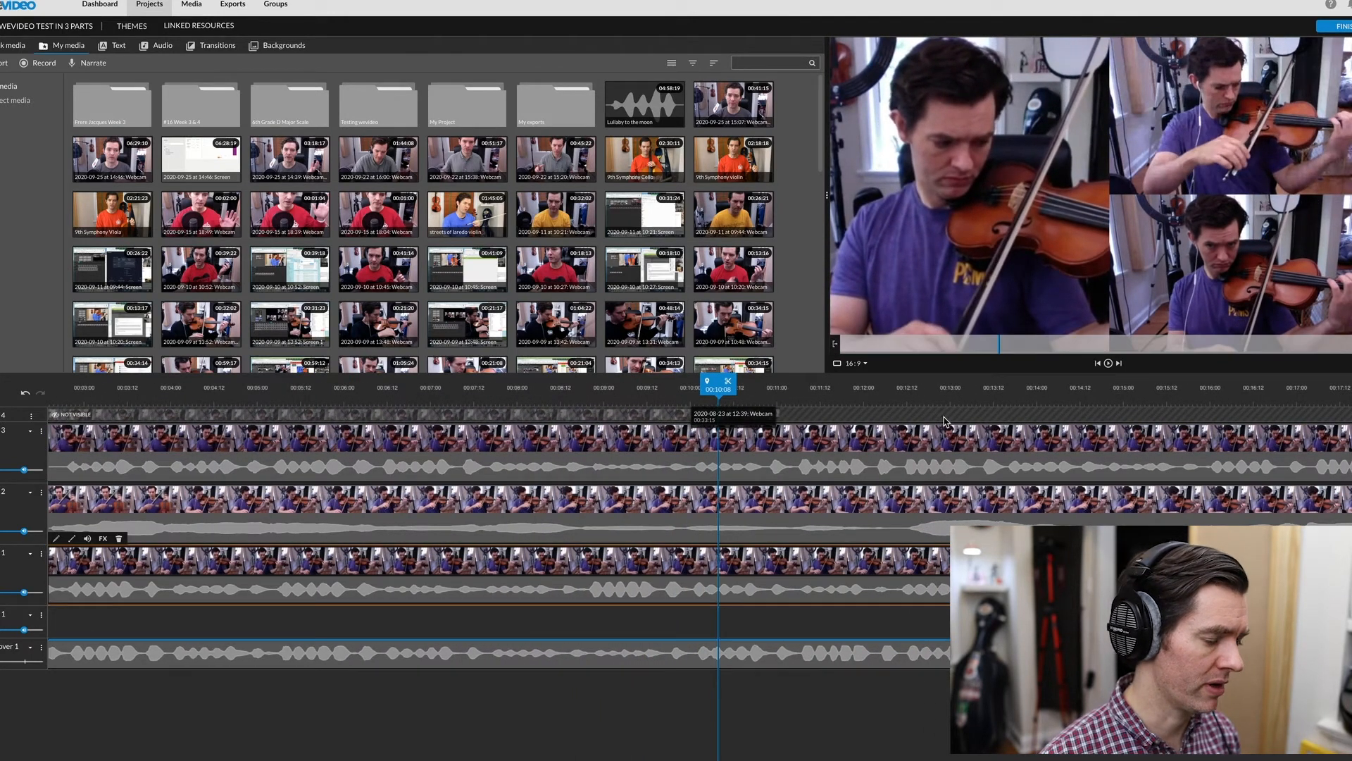
click(729, 383)
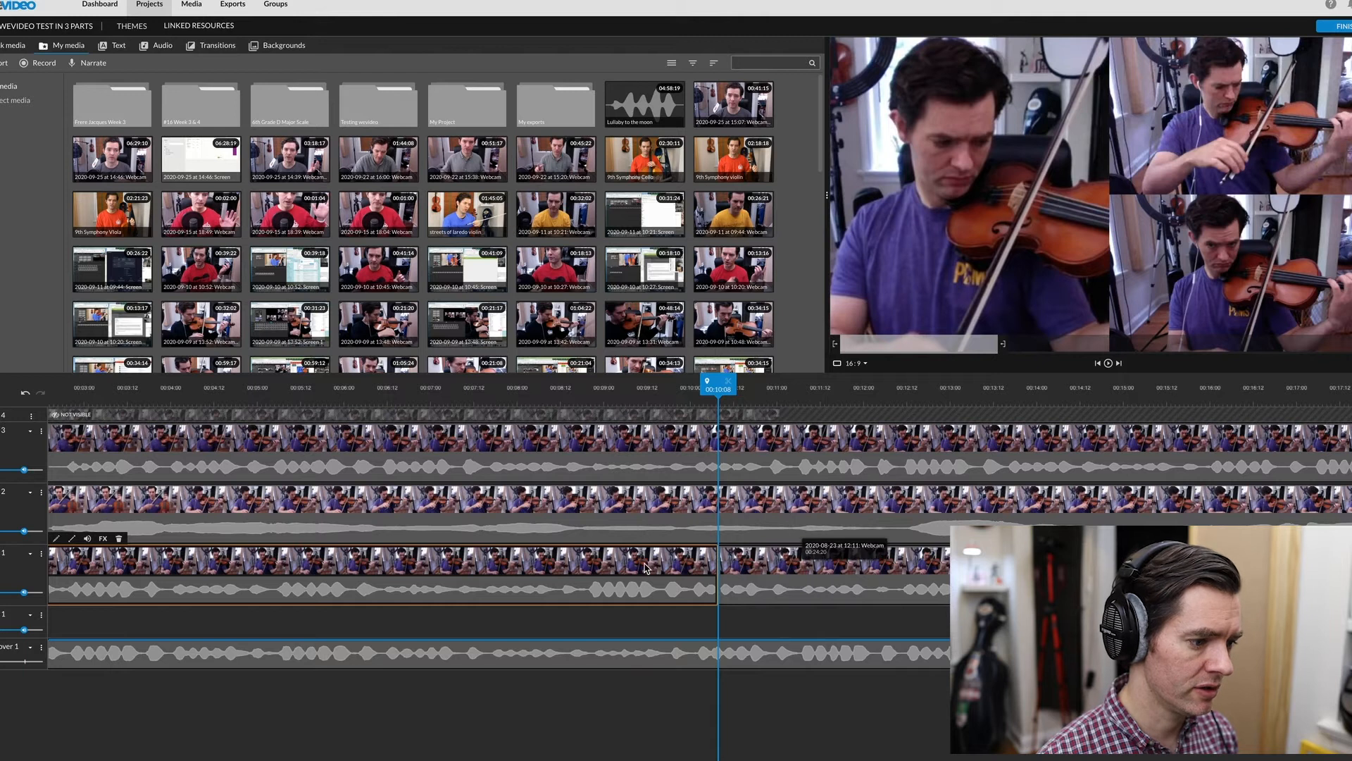
click(829, 576)
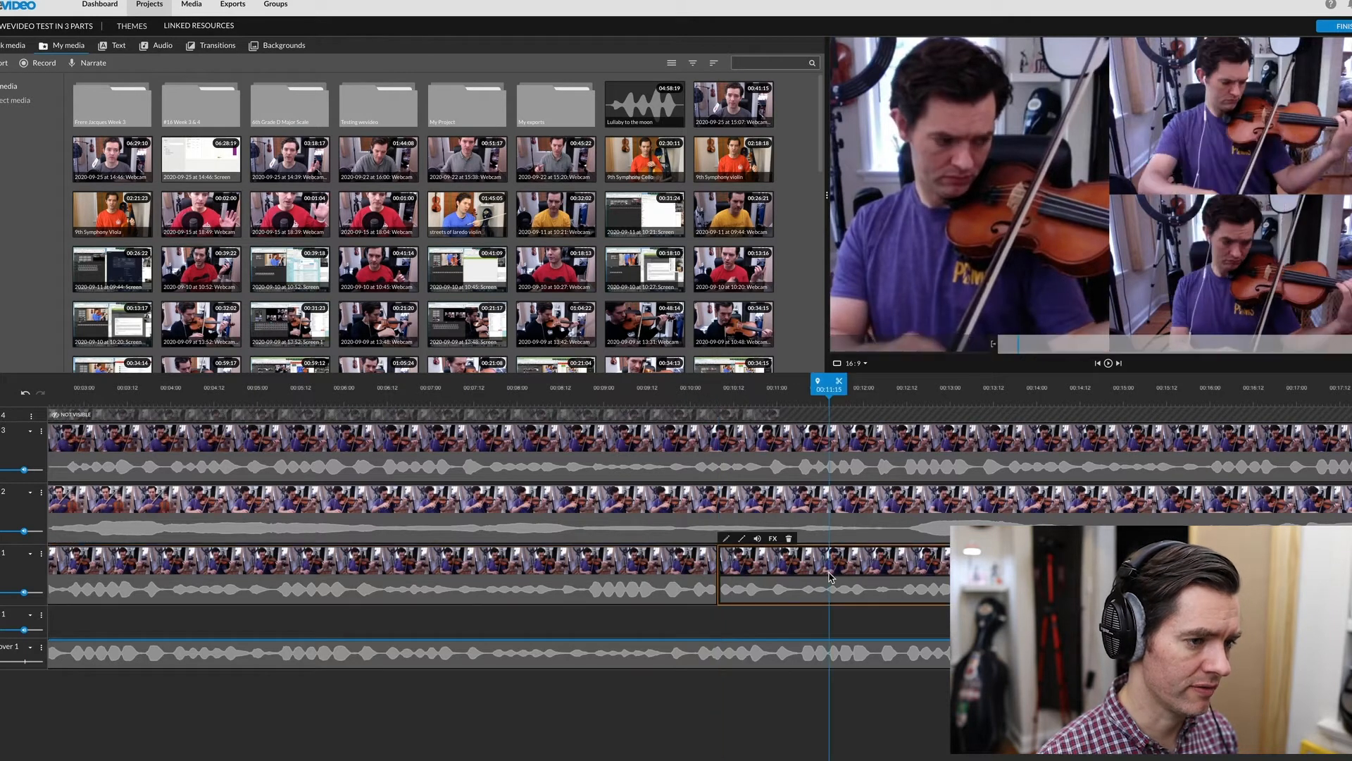
click(682, 583)
click(798, 569)
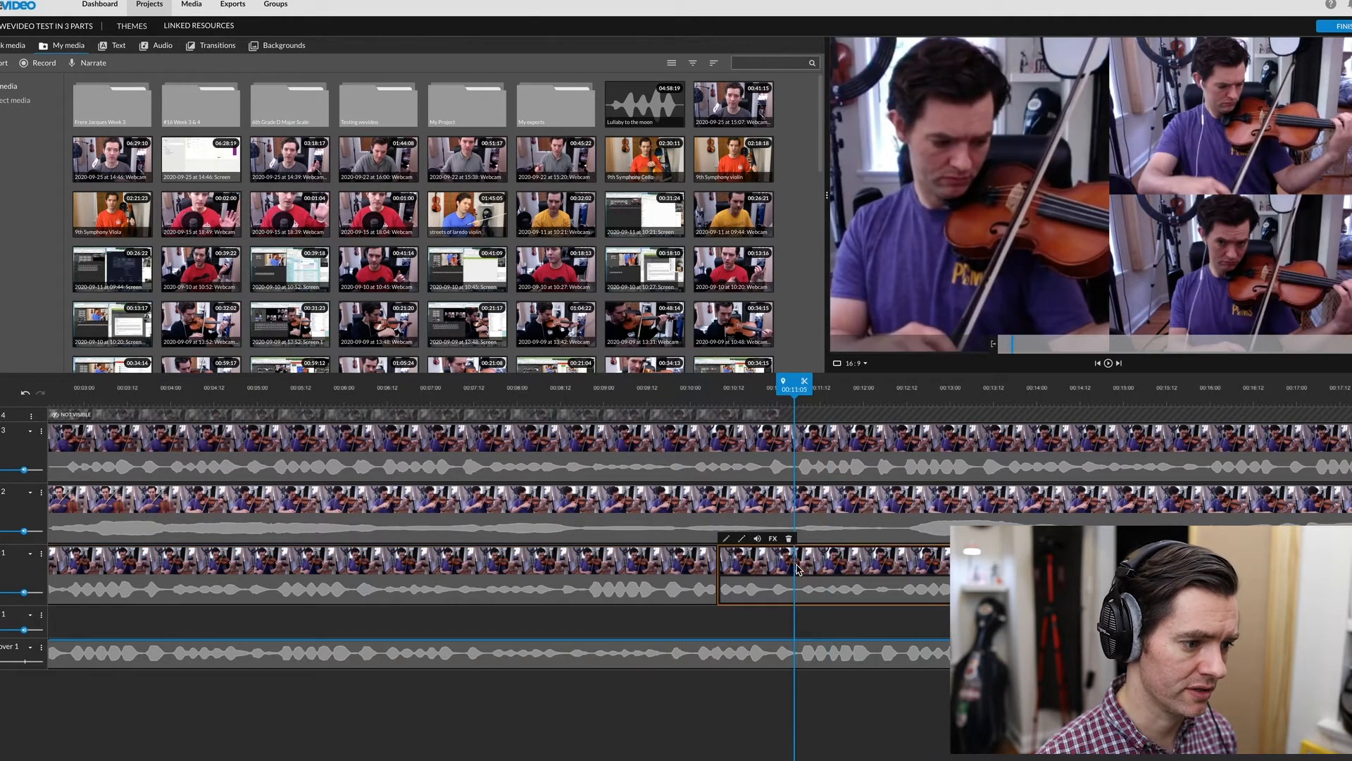
click(694, 567)
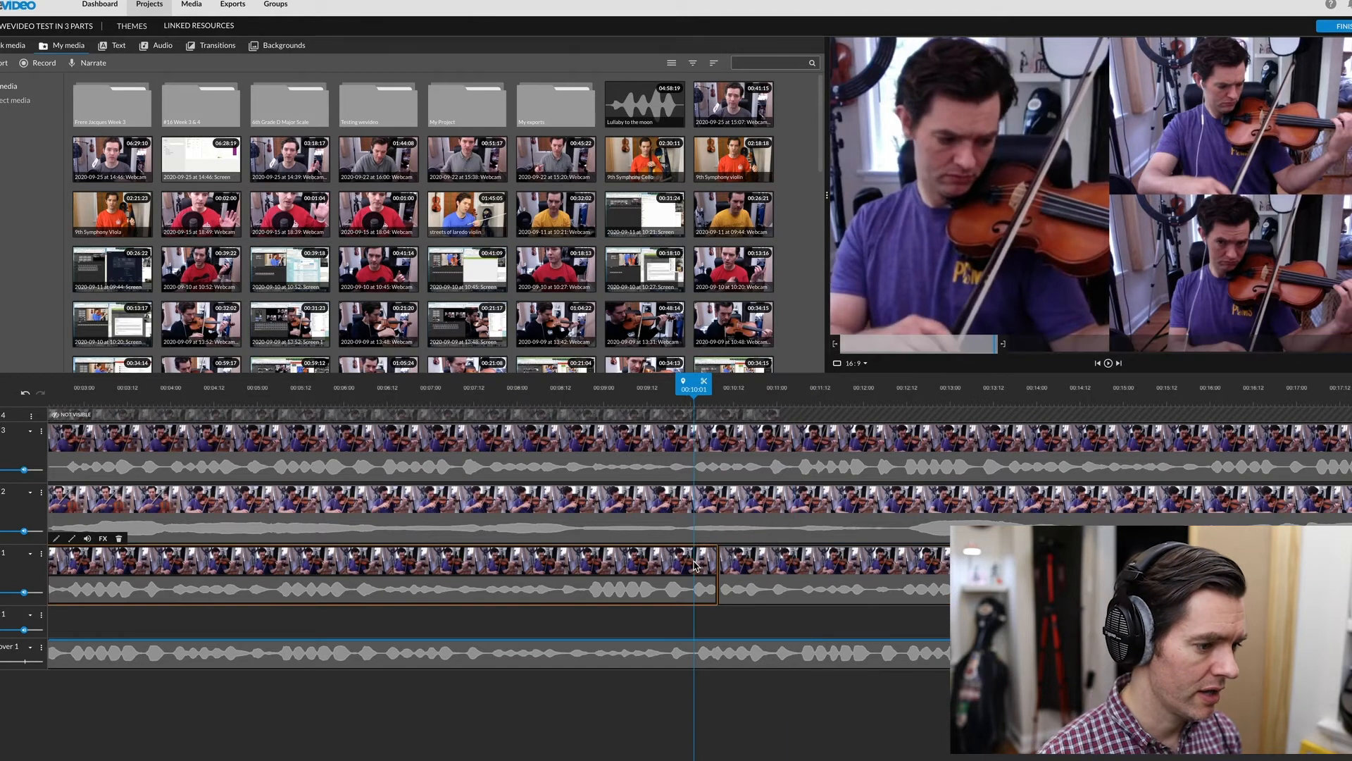
Step: Set the first part's animation start to scale 0.5 at position x 0, y 0, and save the changes
double_click(582, 564)
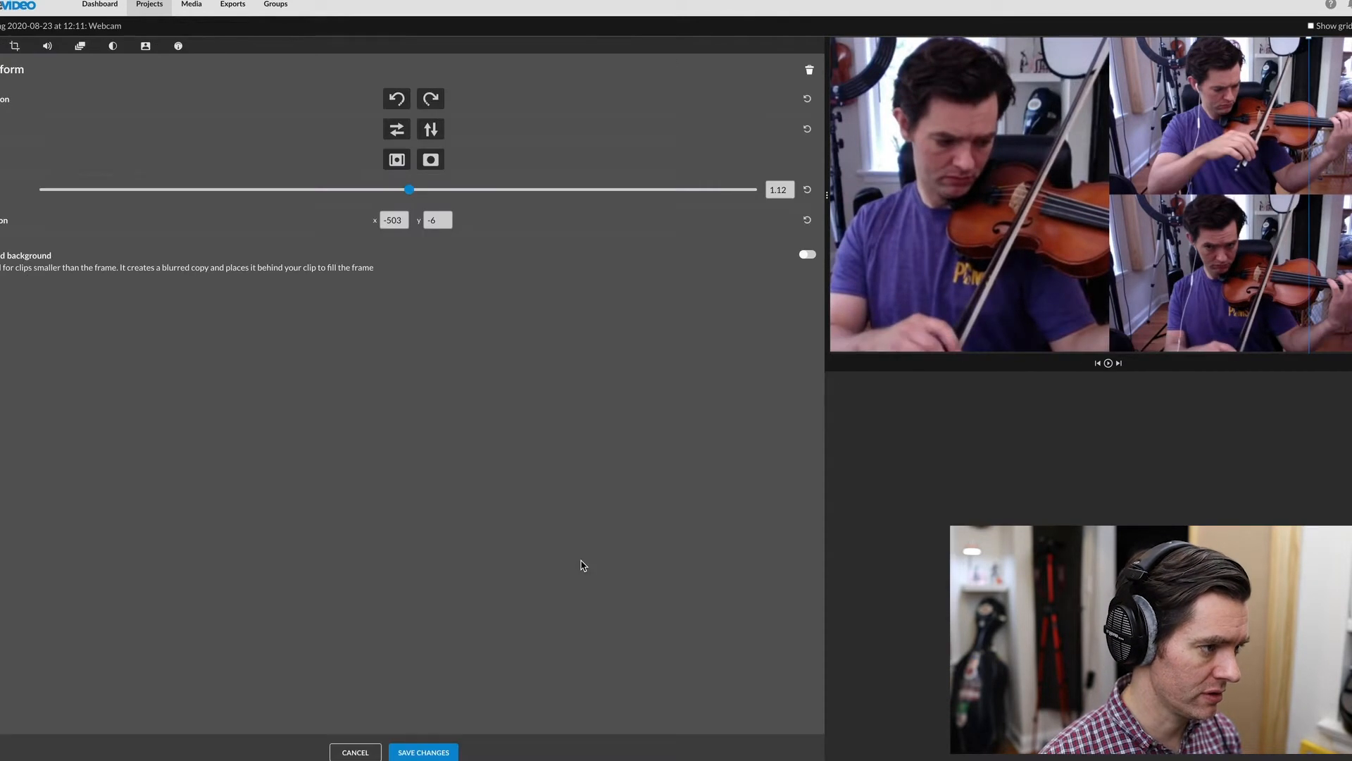
click(81, 47)
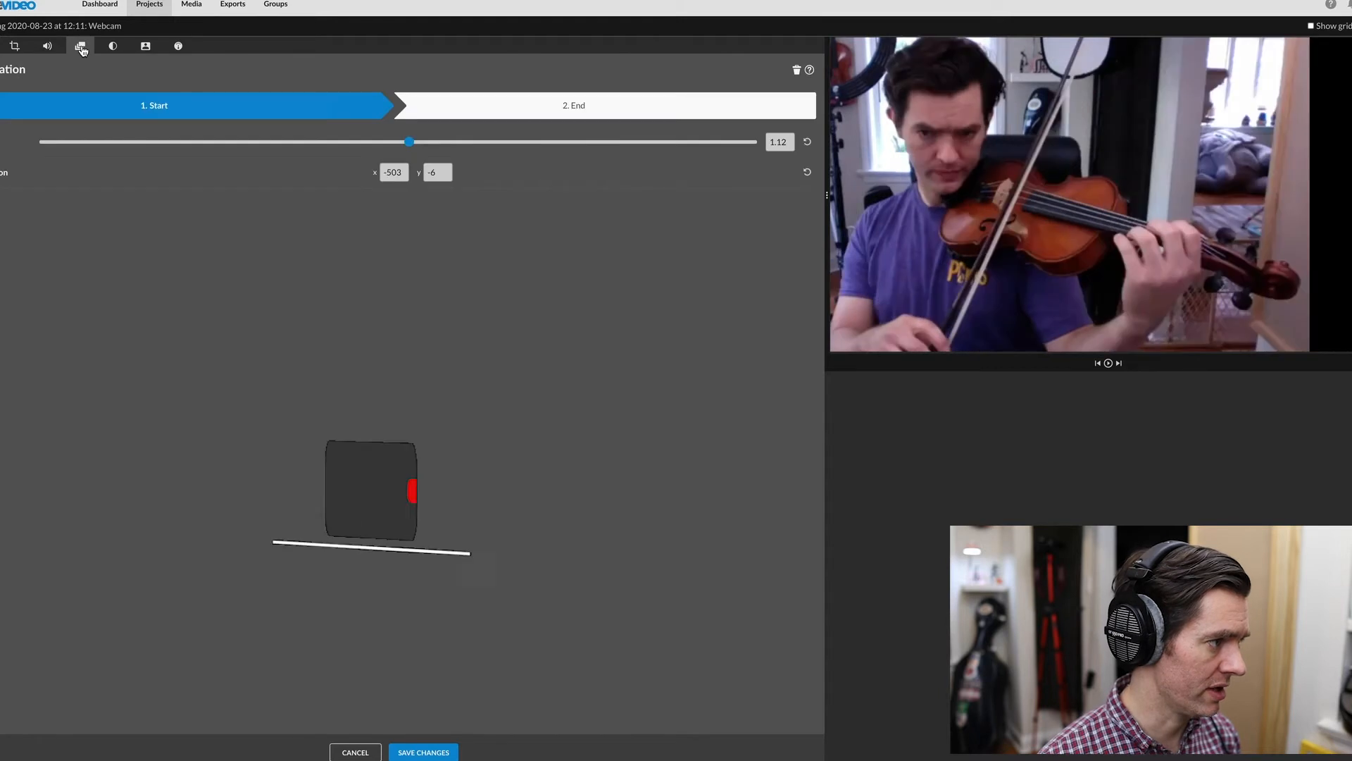
click(522, 116)
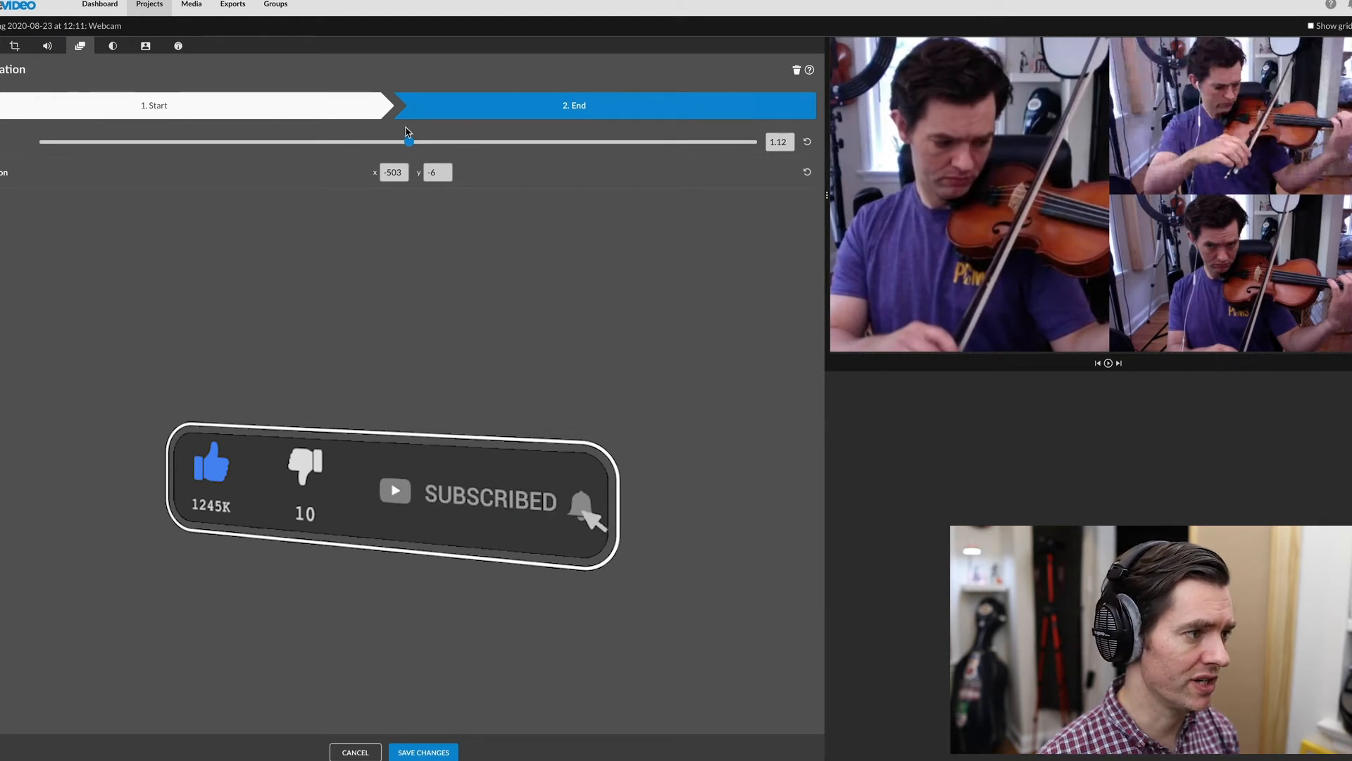
click(240, 115)
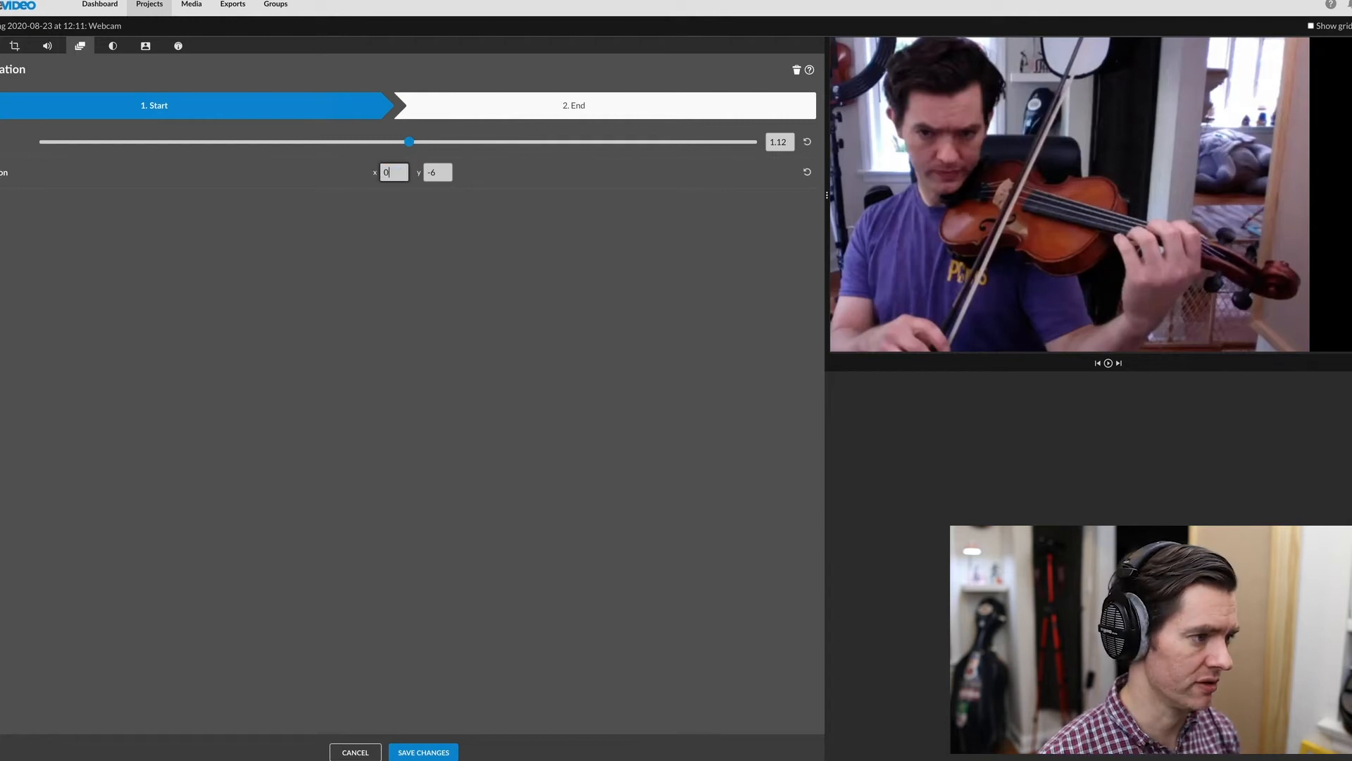
click(793, 142)
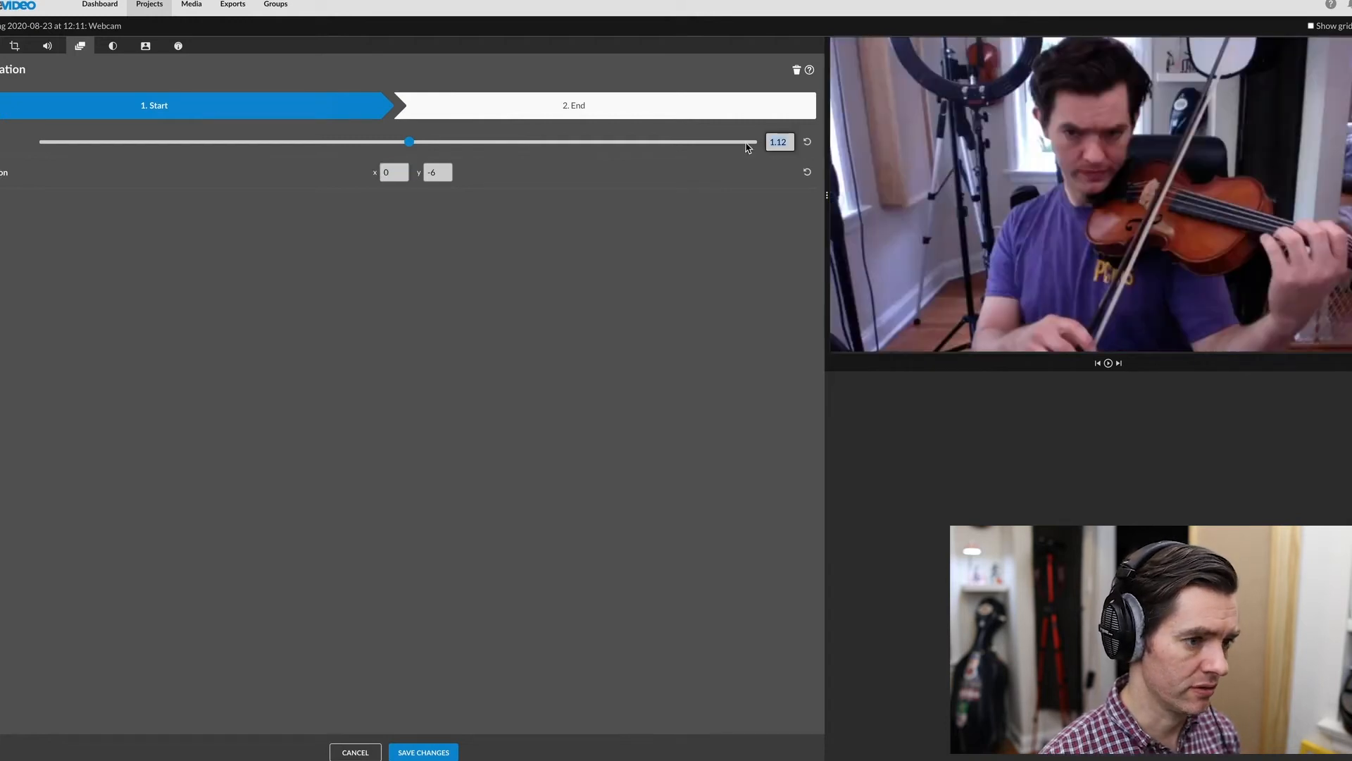
text(.5)
key(Return)
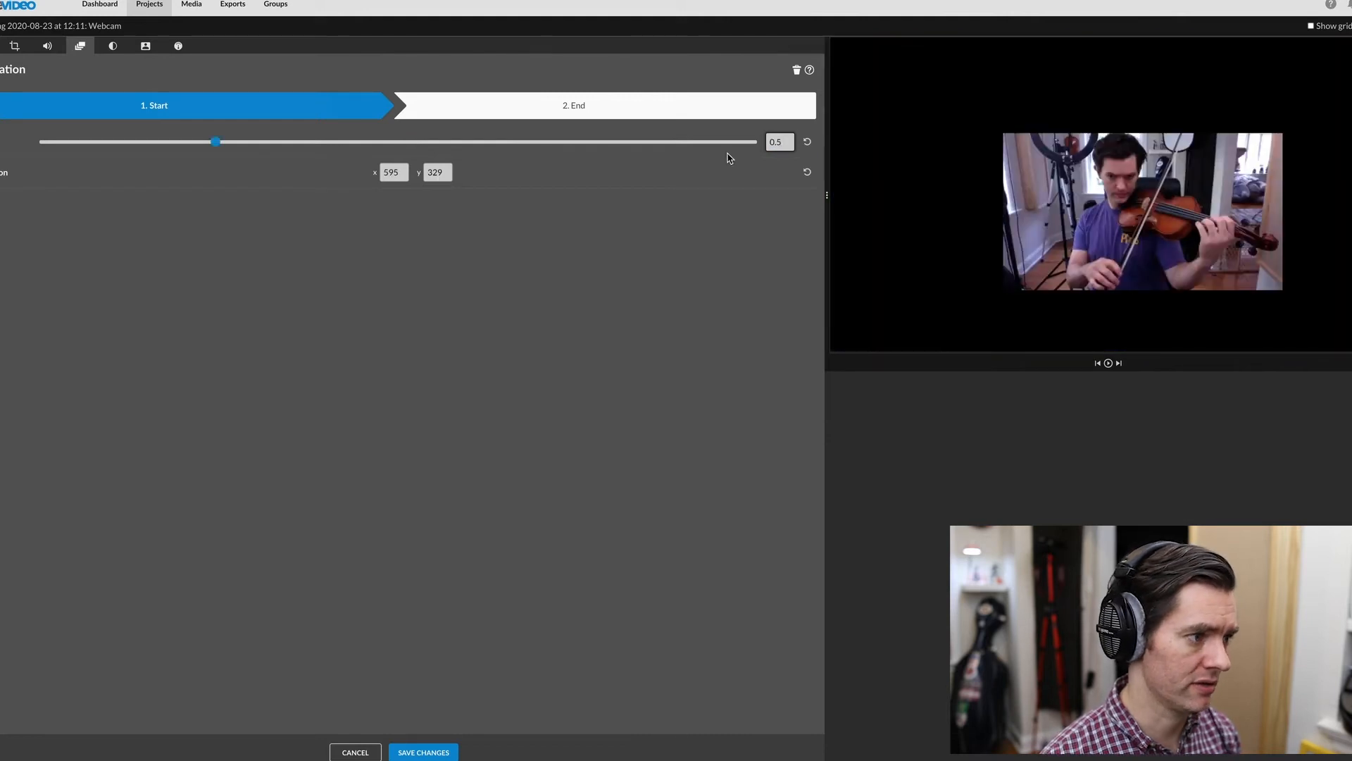
click(407, 170)
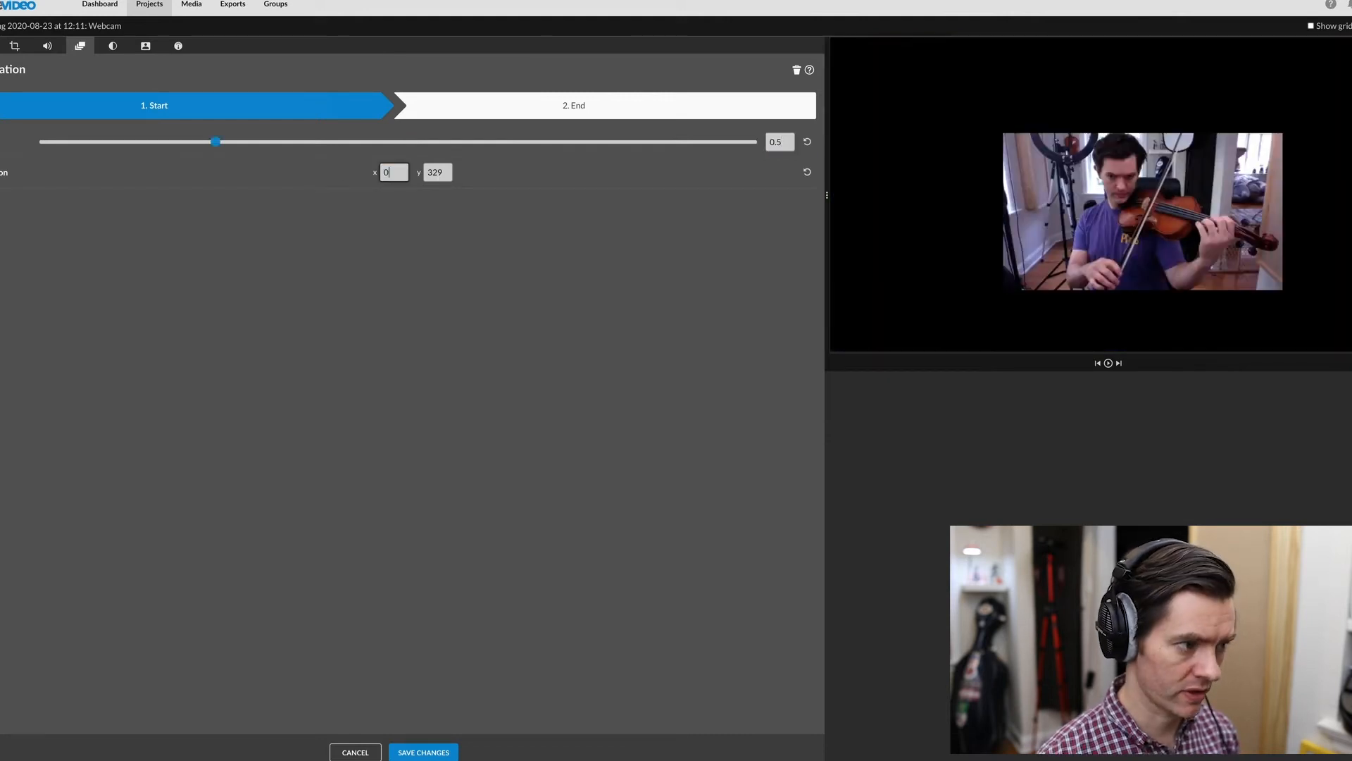
click(439, 171)
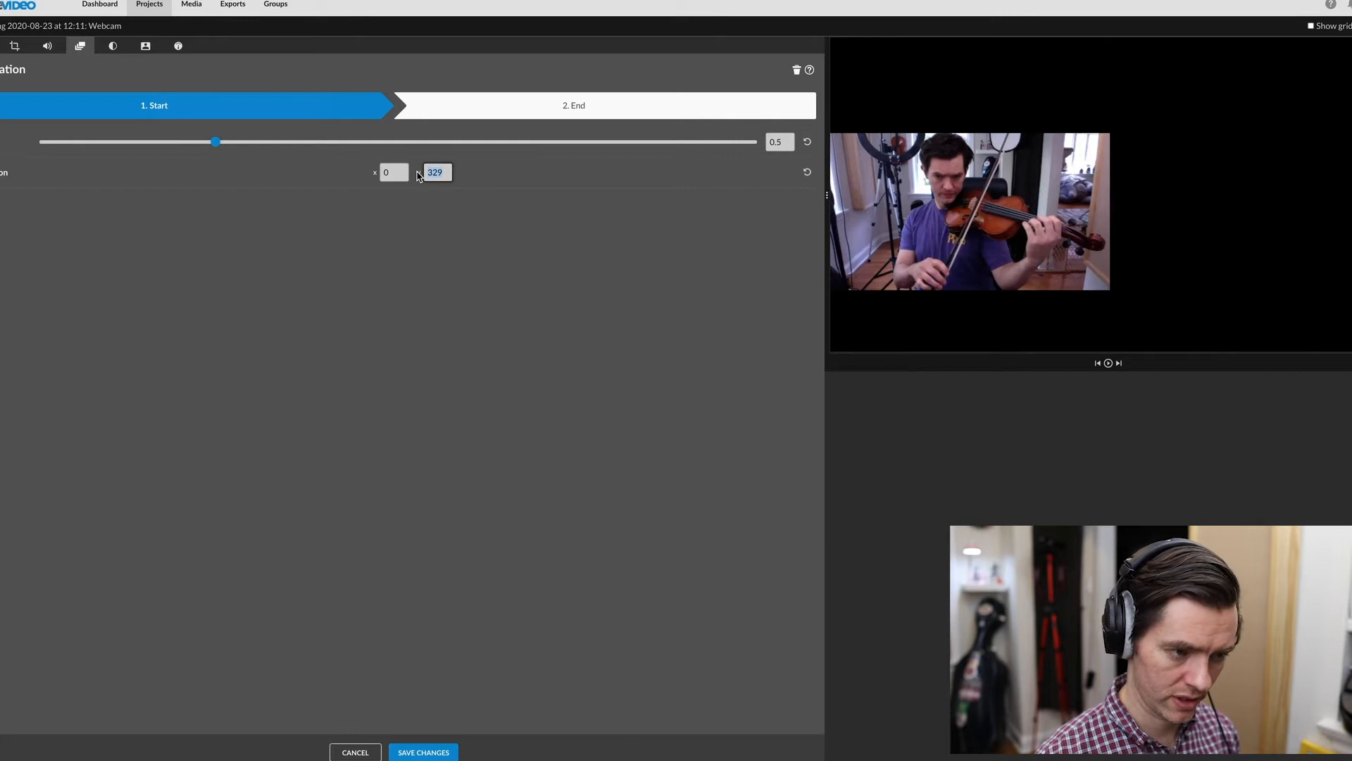
text(0)
key(Return)
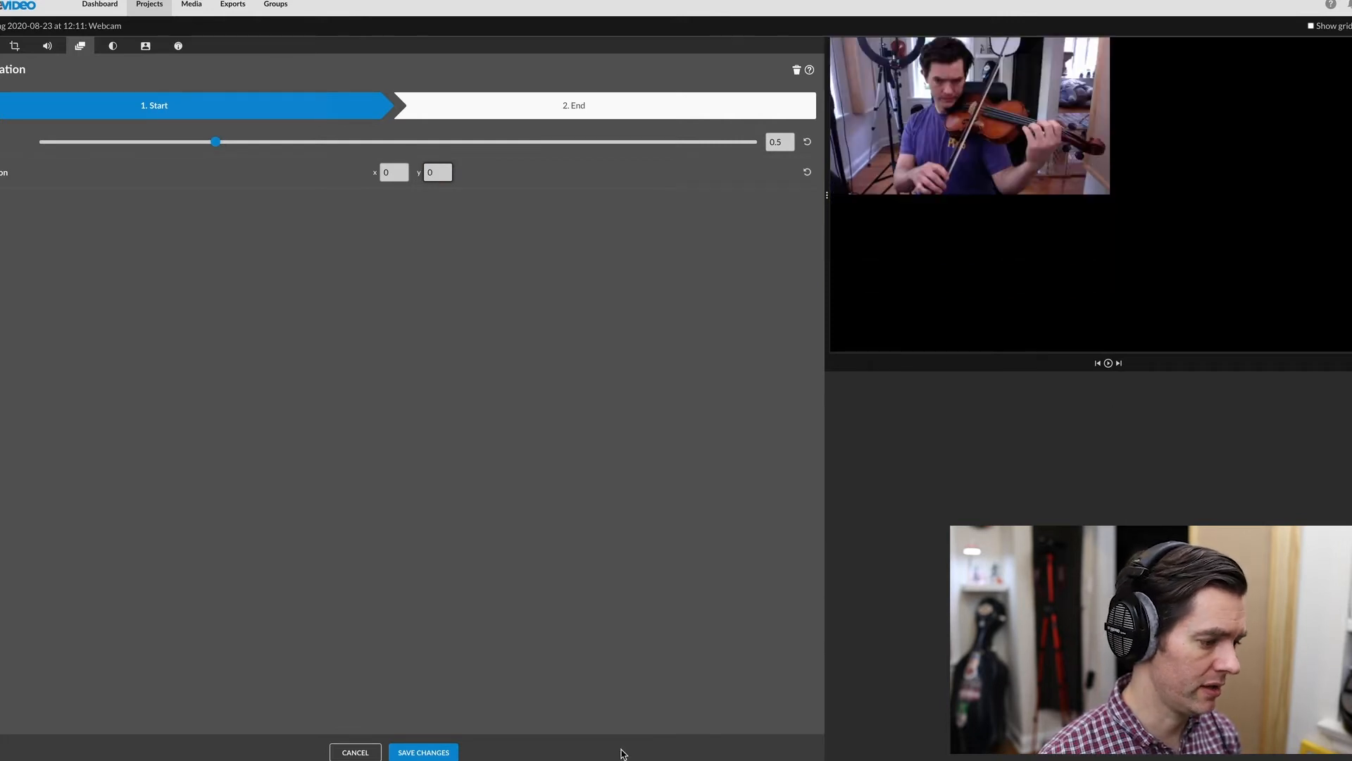
click(431, 753)
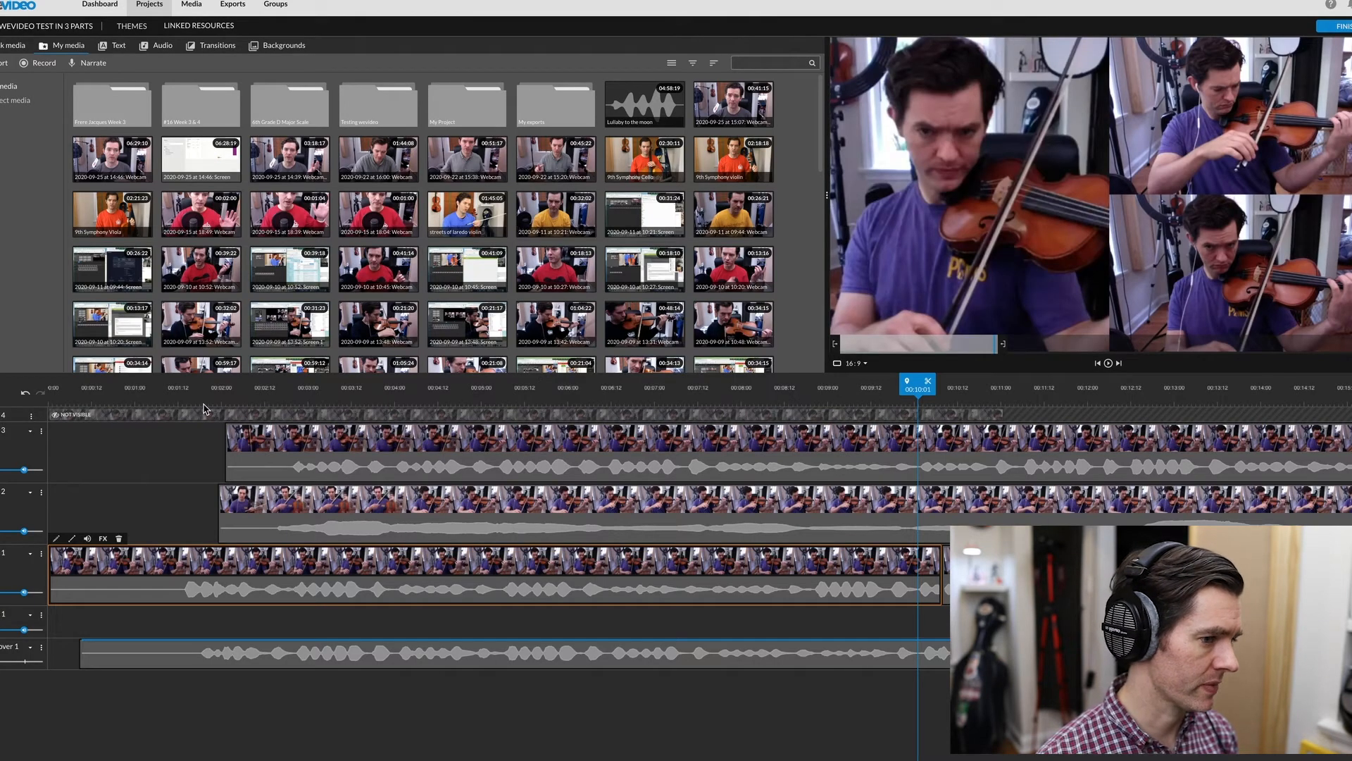
Step: Play the timeline through the cut, then replay it from just before the cut to check the zoom animation
click(1104, 364)
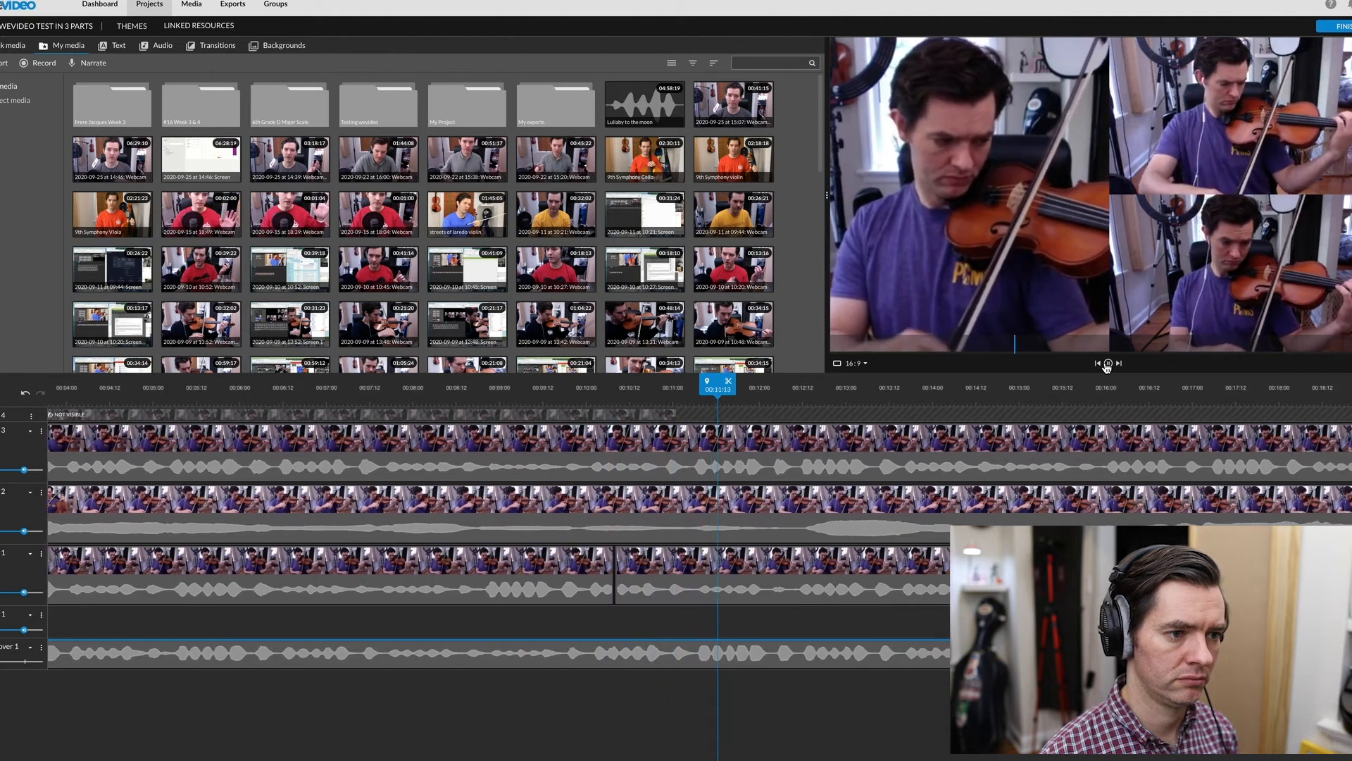
click(1107, 365)
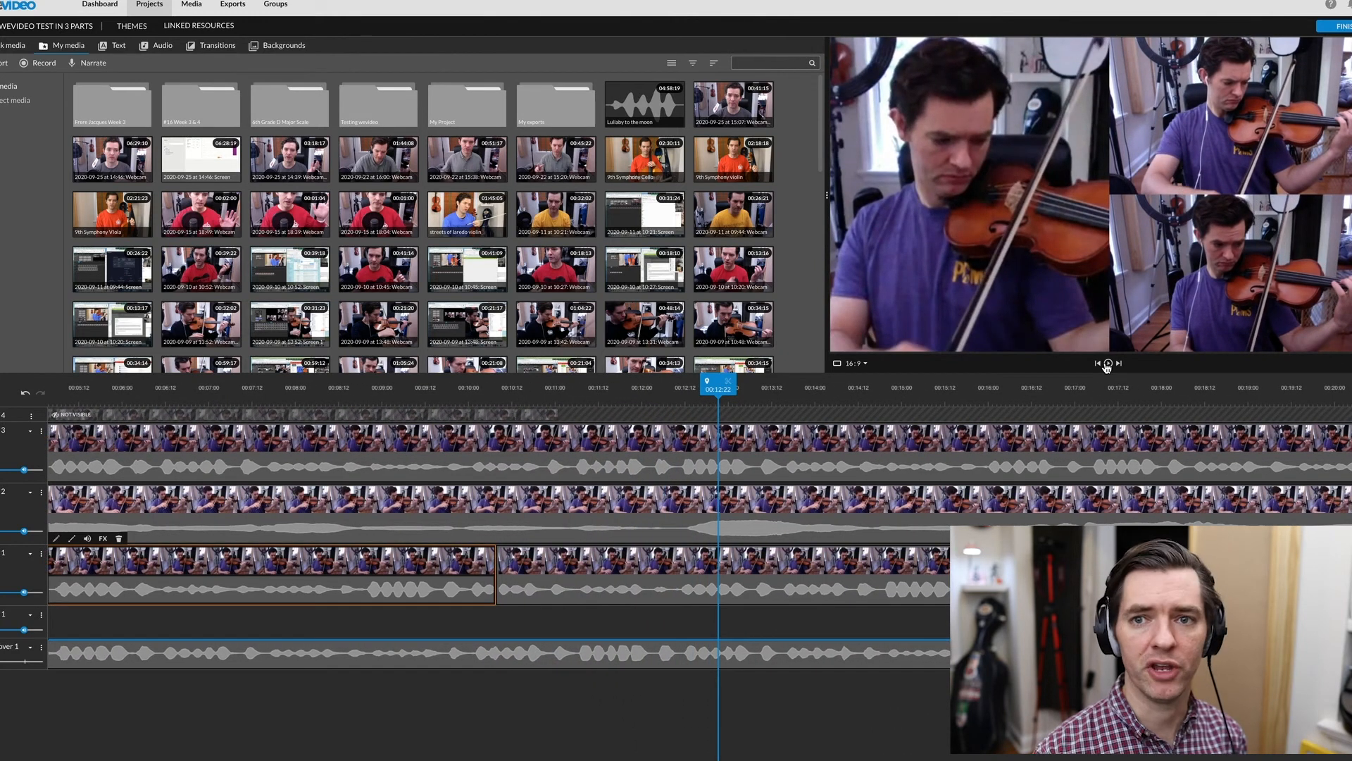
drag(708, 380, 492, 406)
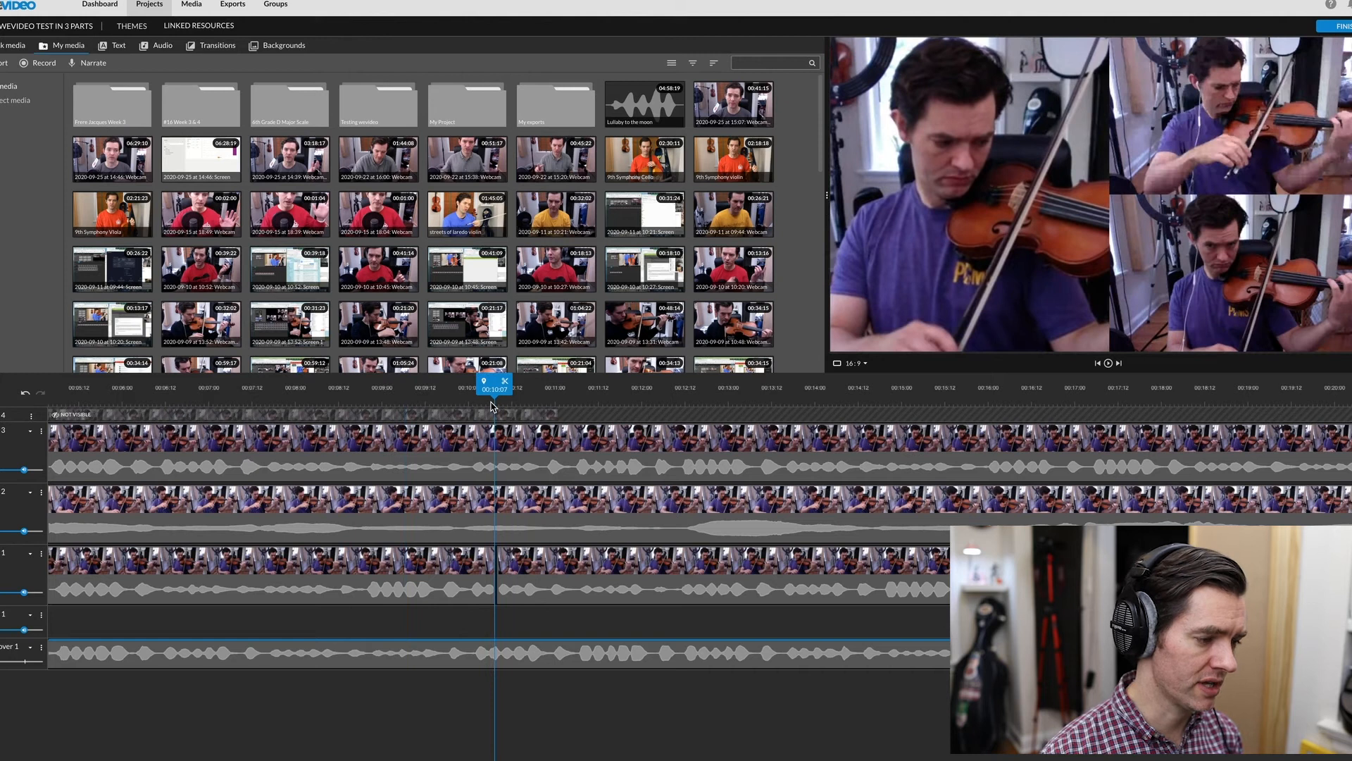
drag(495, 406, 392, 420)
key(space)
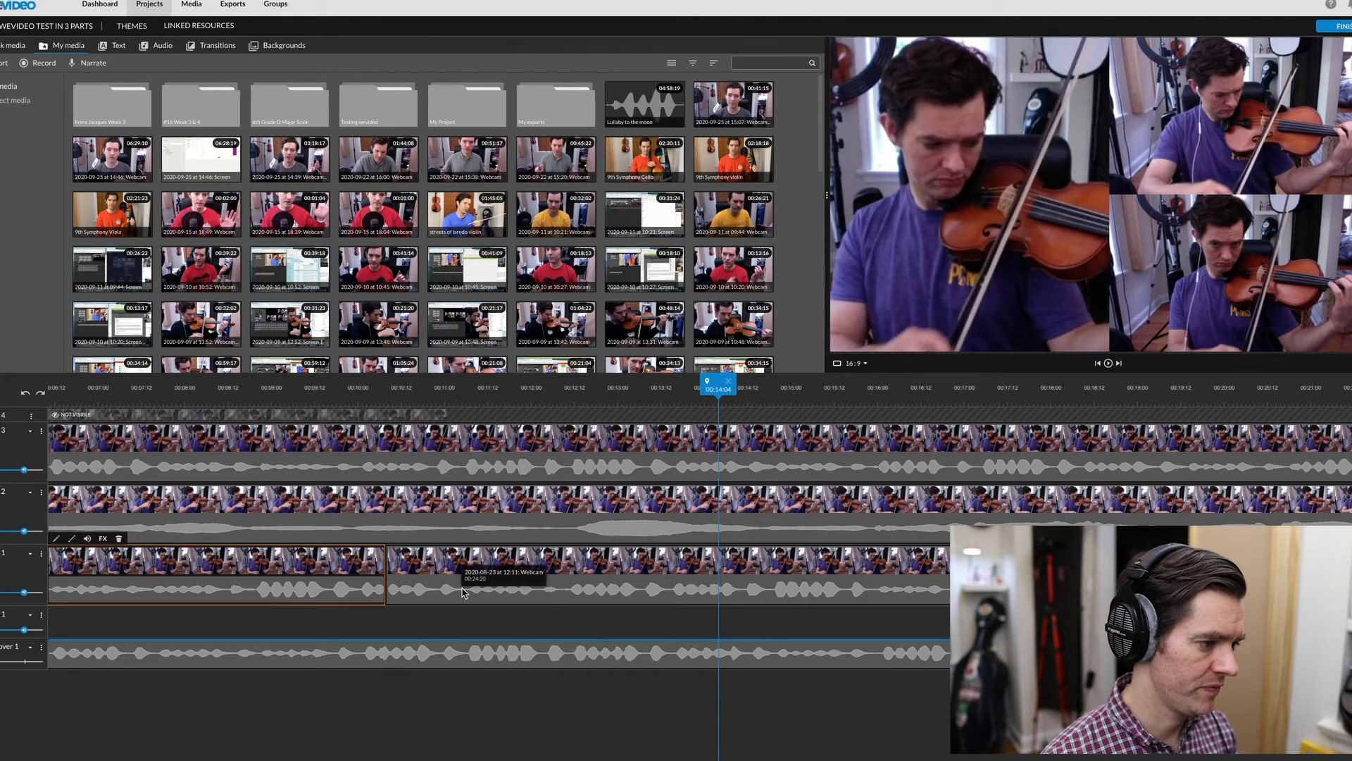
Step: Undo the recent scaling, split and animation edits on the track 1 clip
key(super+z)
key(super+z)
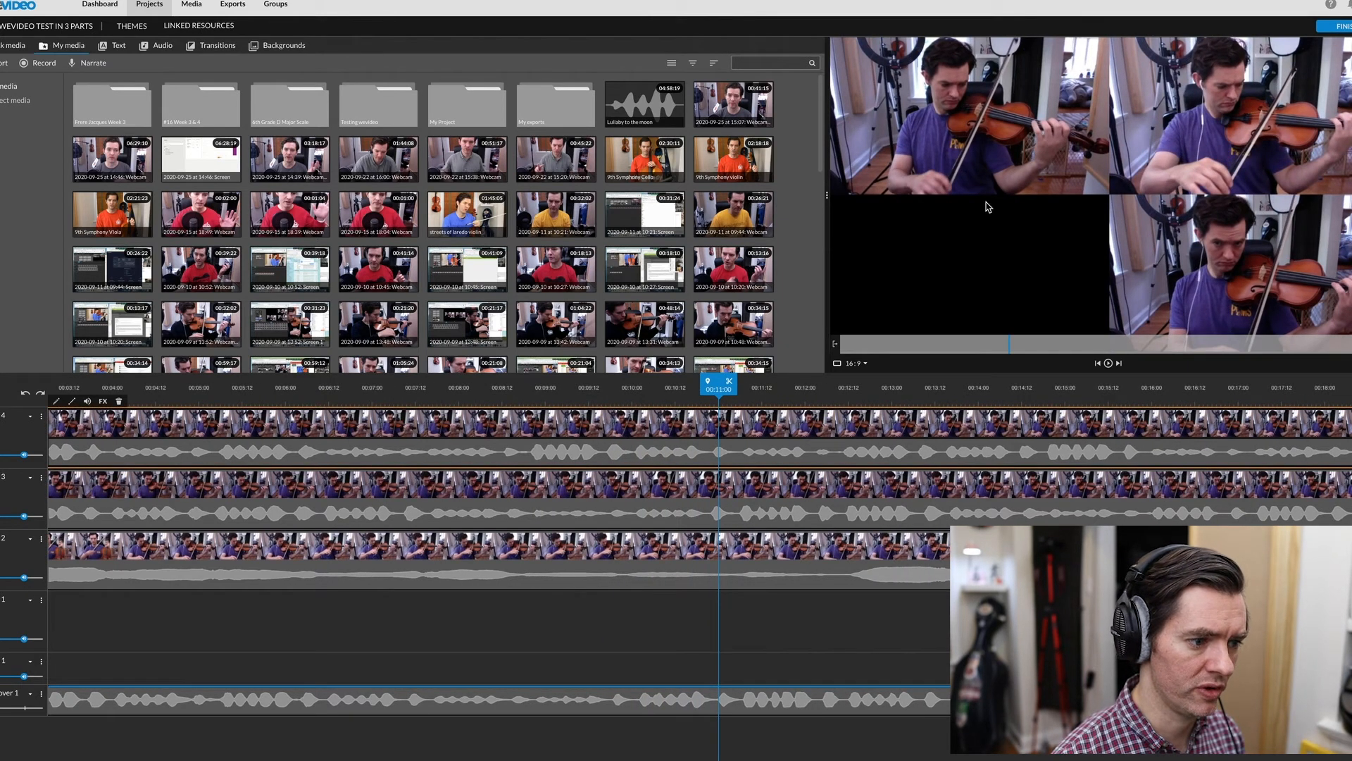
Step: Split the track 4 clip at 00:11:00 and select the parts on both sides of the cut
click(729, 385)
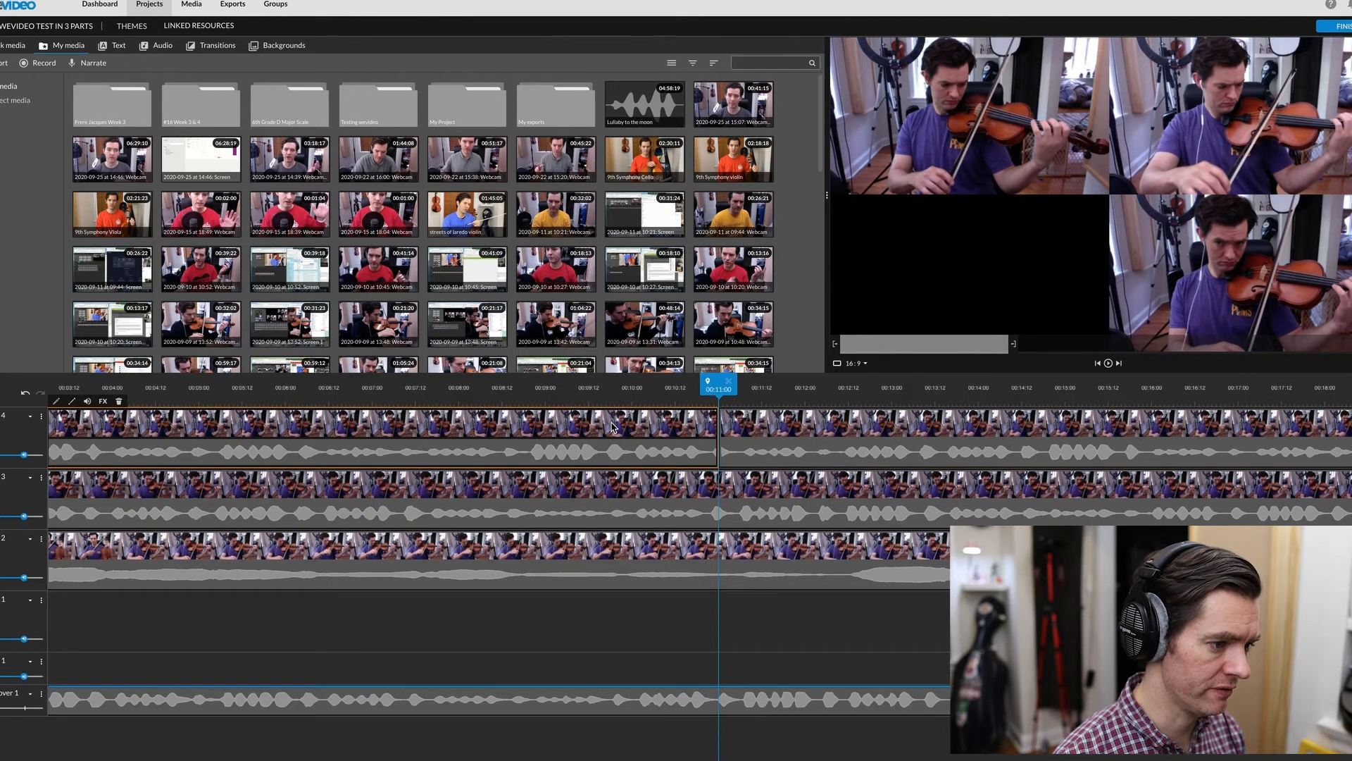
click(752, 428)
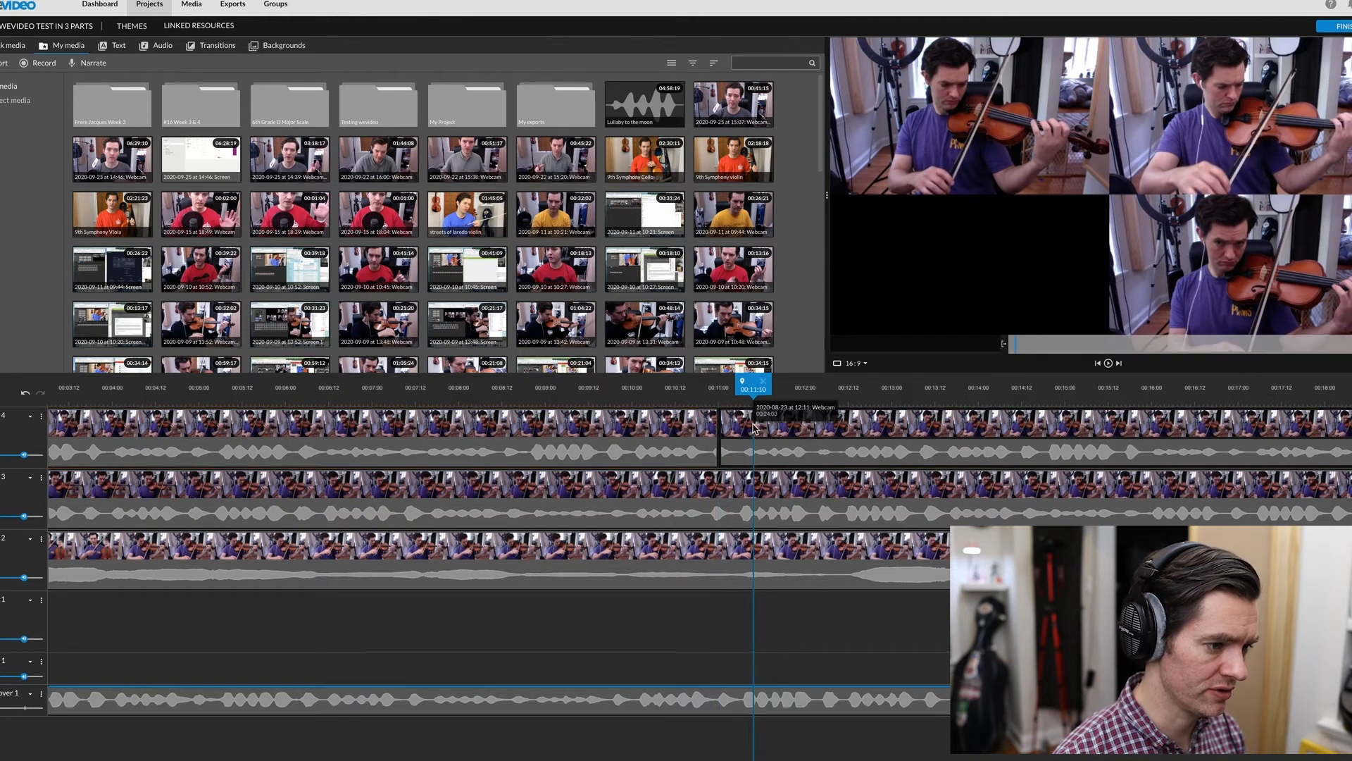
click(626, 428)
Step: Set the first part's animation start to scale 1 at position x 0, y 0
double_click(626, 428)
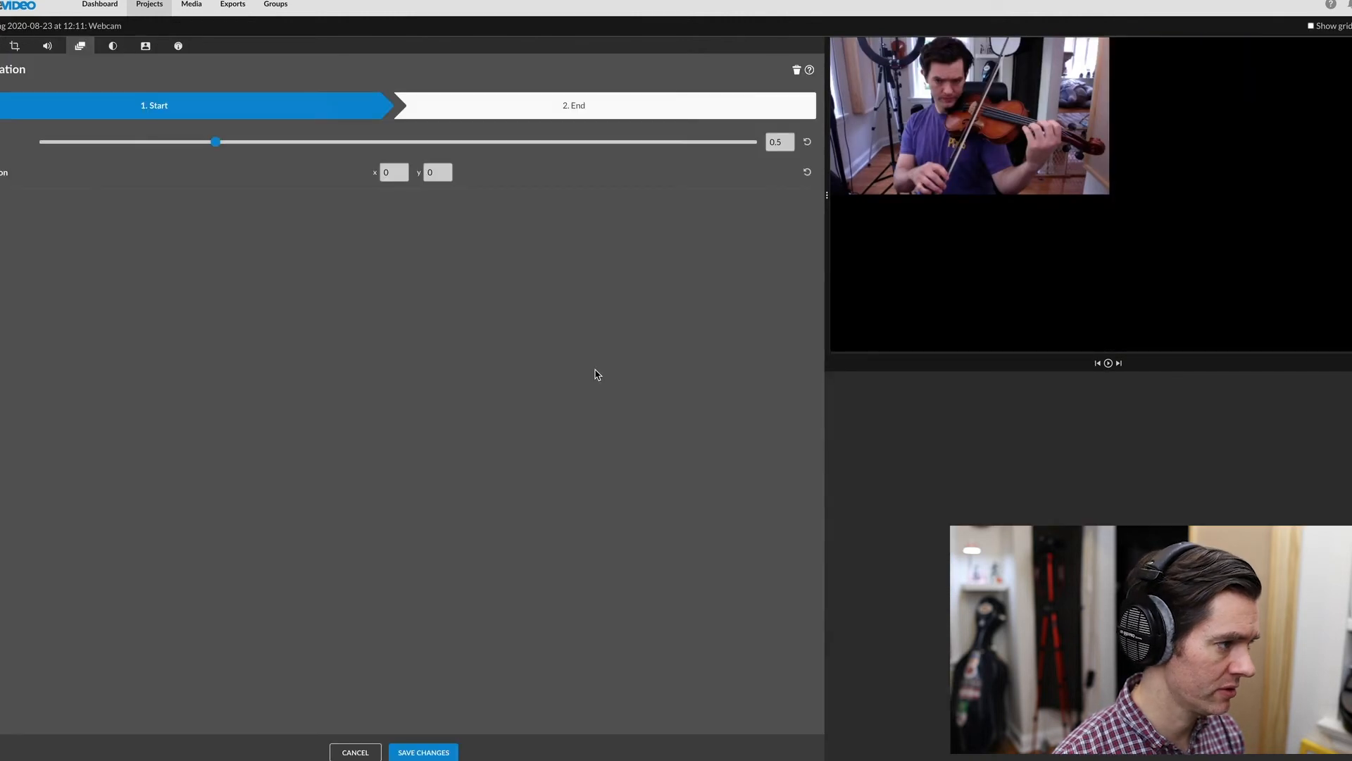
click(786, 143)
key(BackSpace)
key(BackSpace)
key(BackSpace)
text(1)
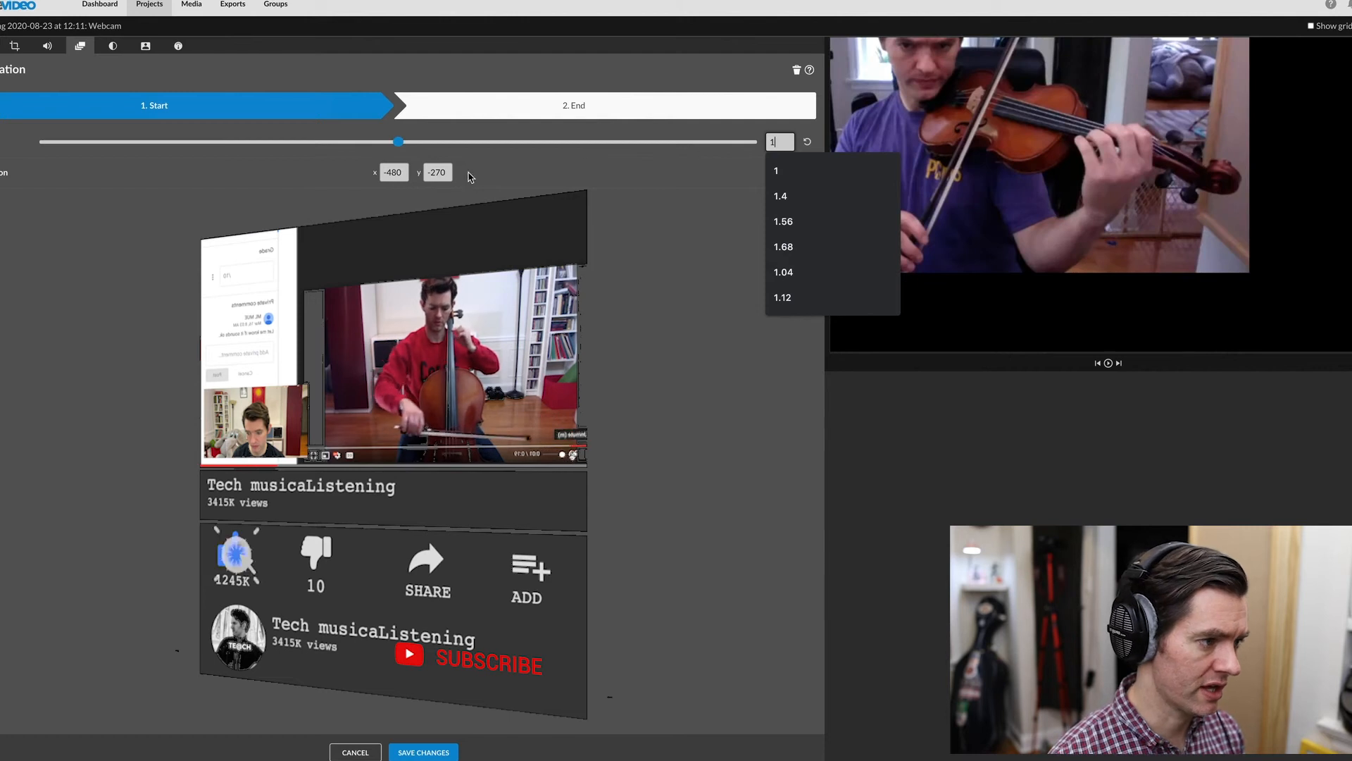
click(400, 175)
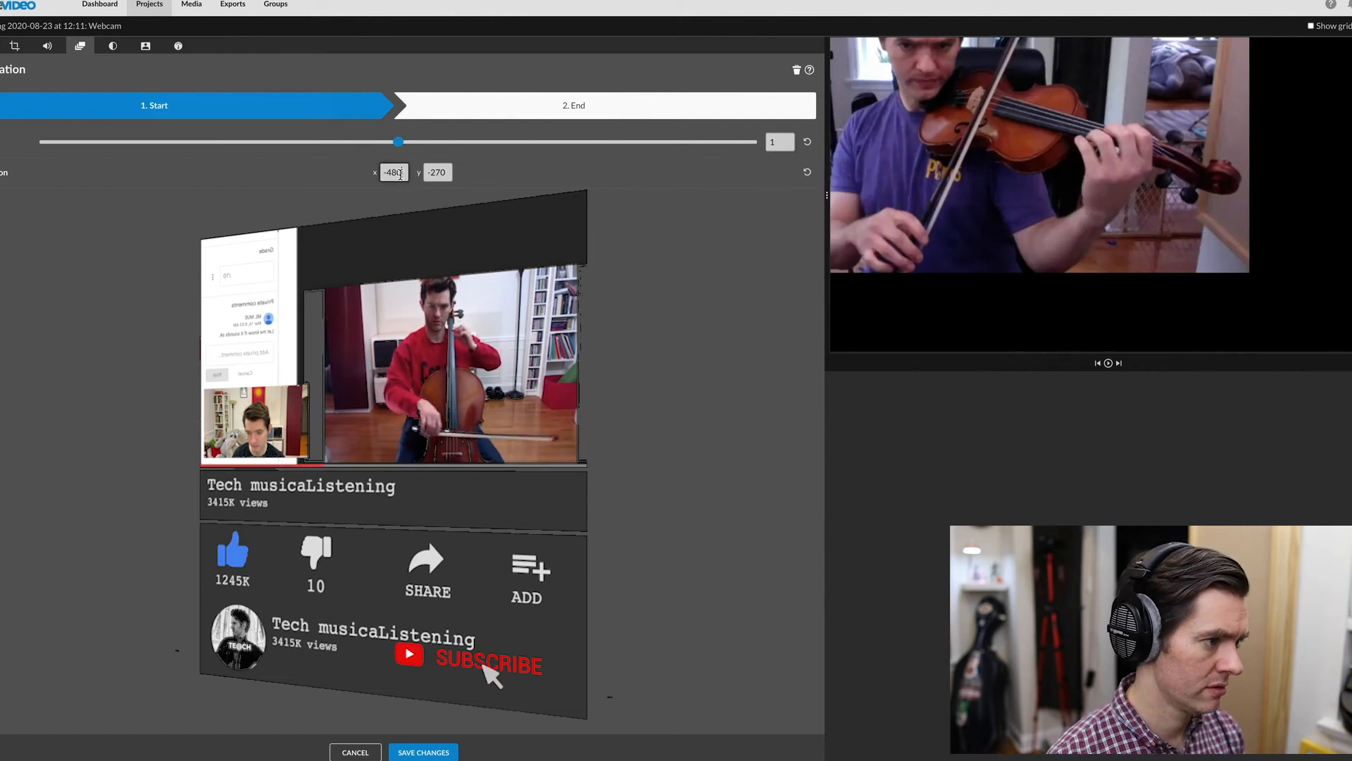
click(400, 174)
text(0)
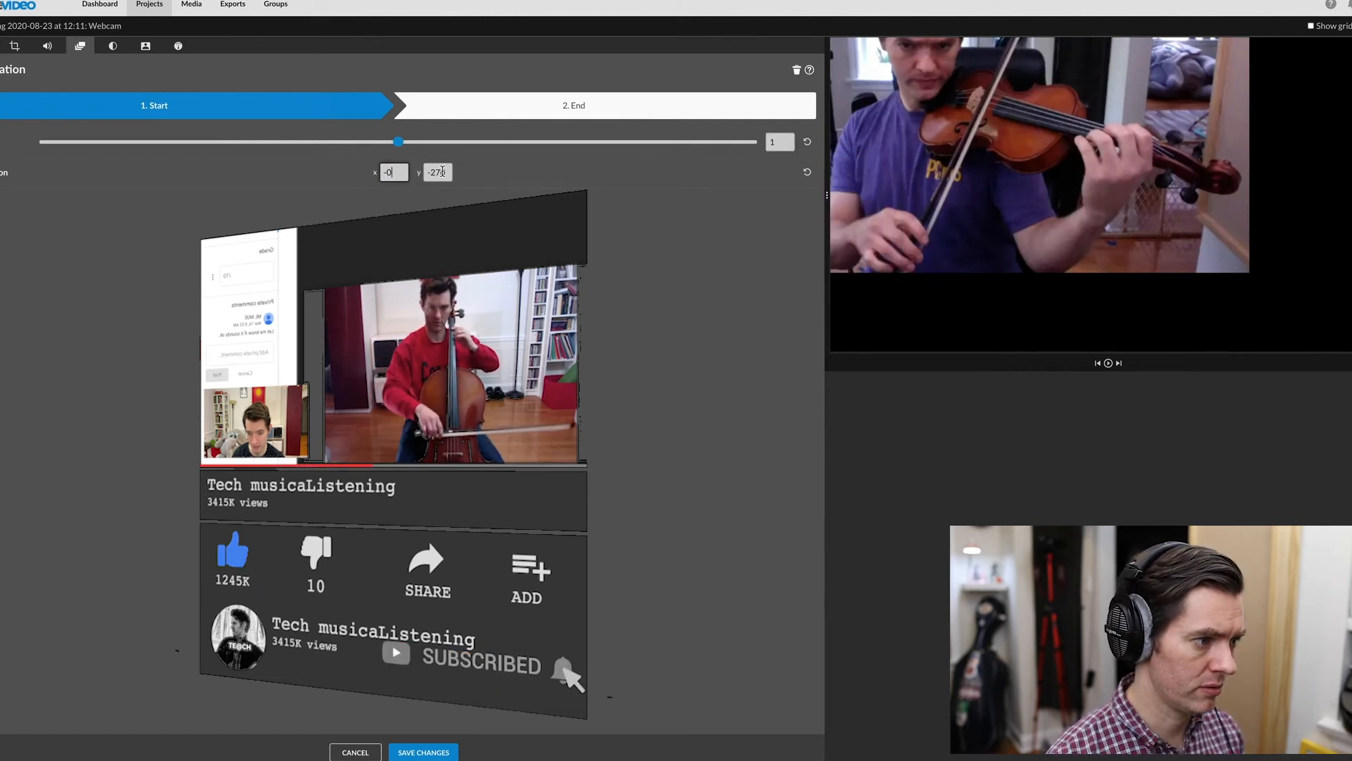
click(442, 172)
text(0)
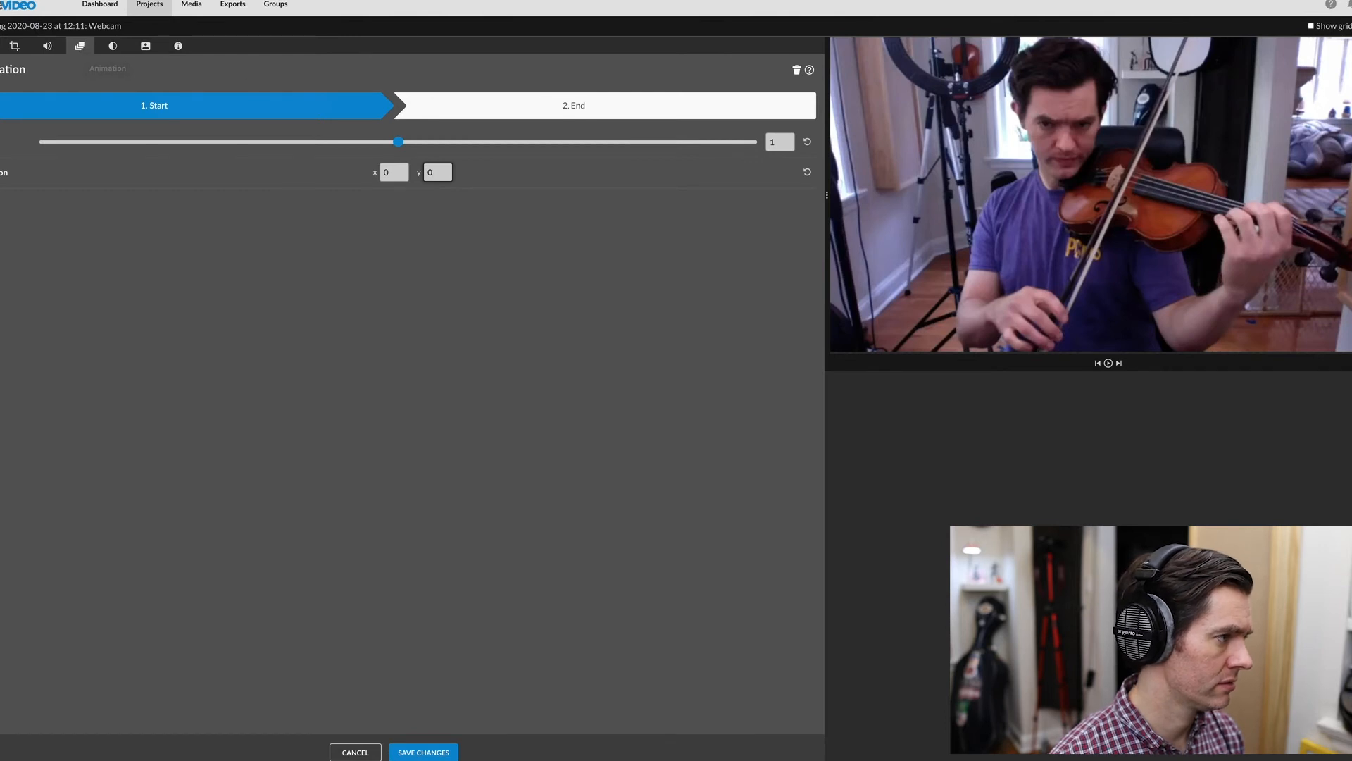
Step: Compare the animation's start and end states, and save the changes
click(448, 103)
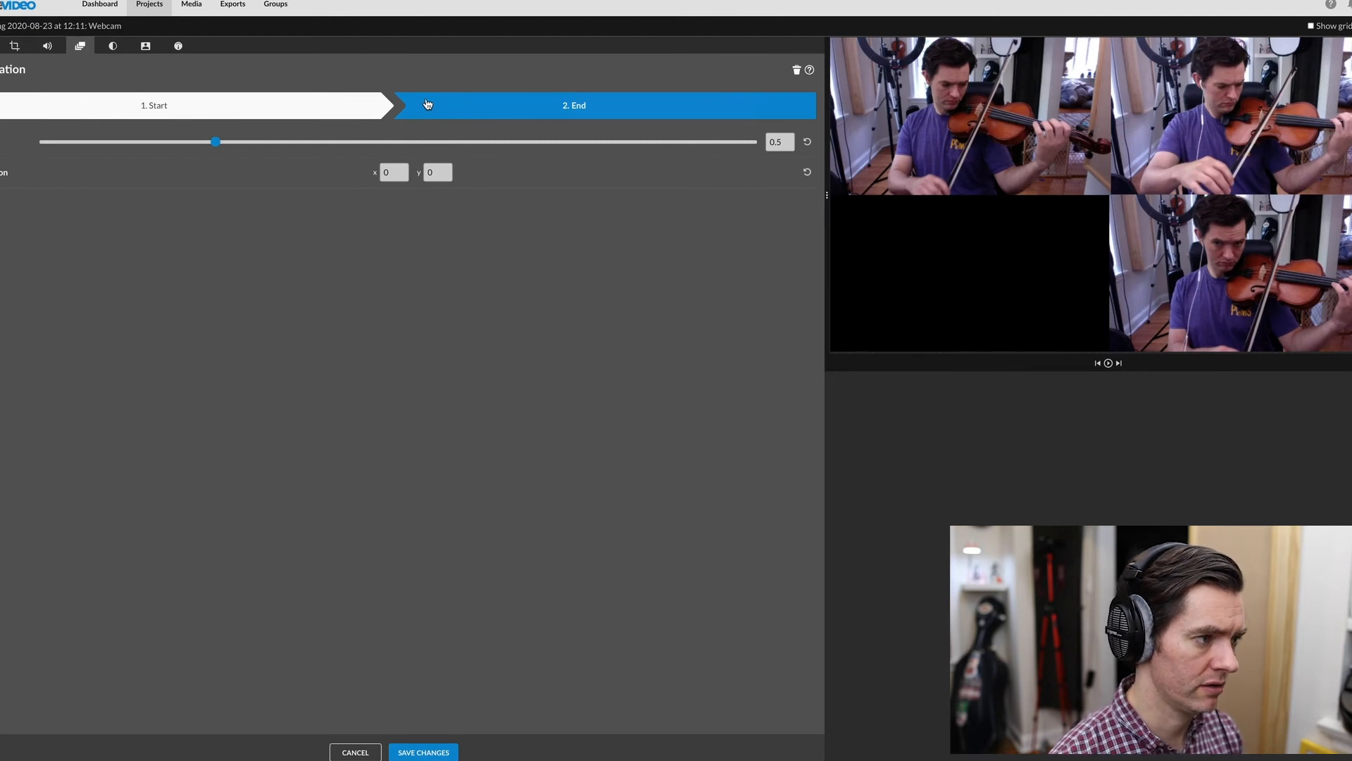
click(363, 109)
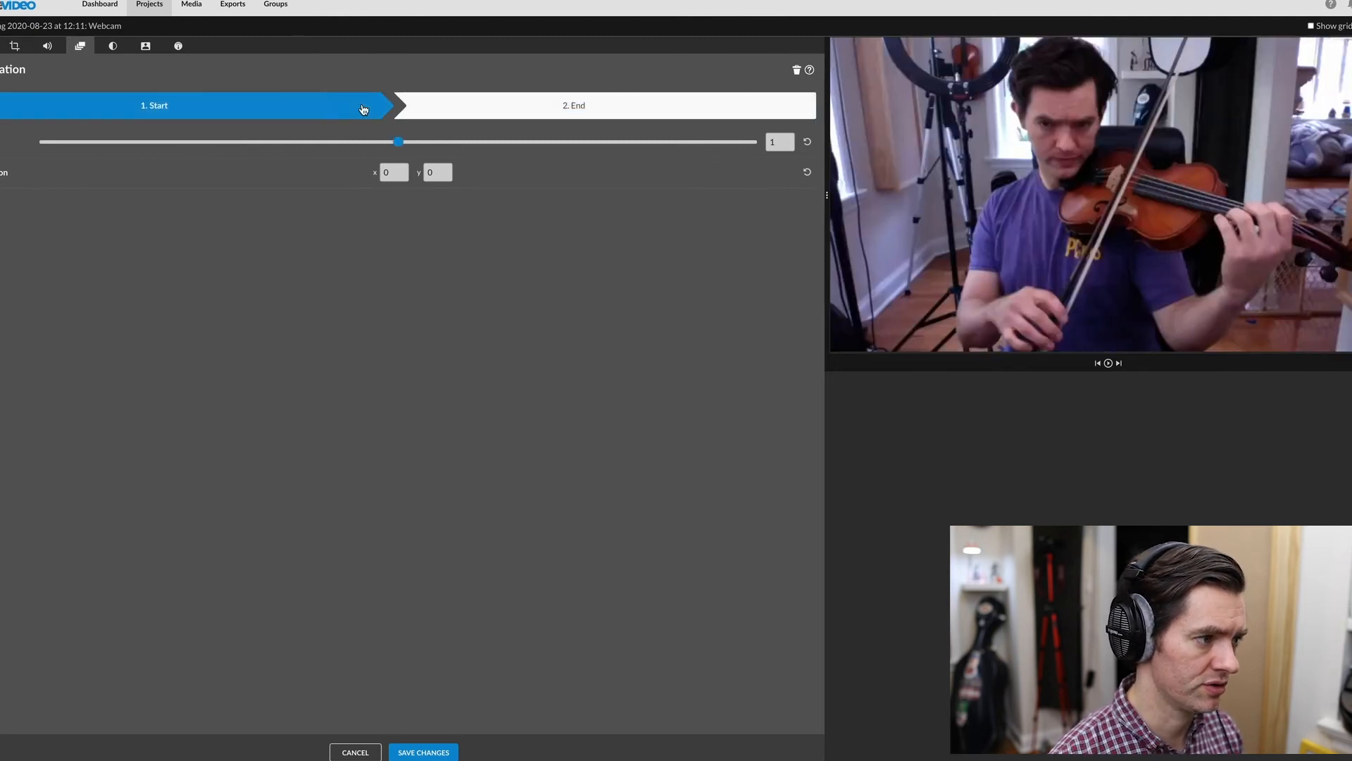
click(574, 109)
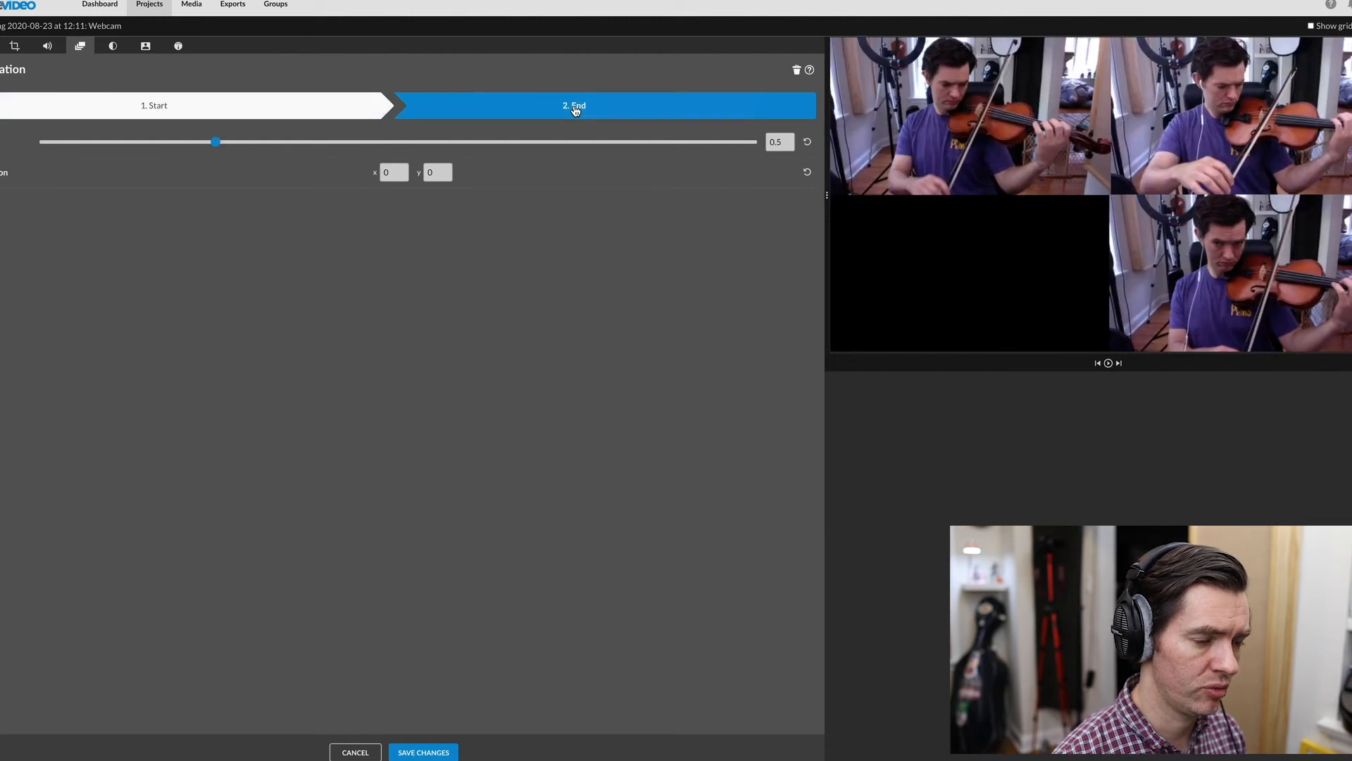
click(423, 751)
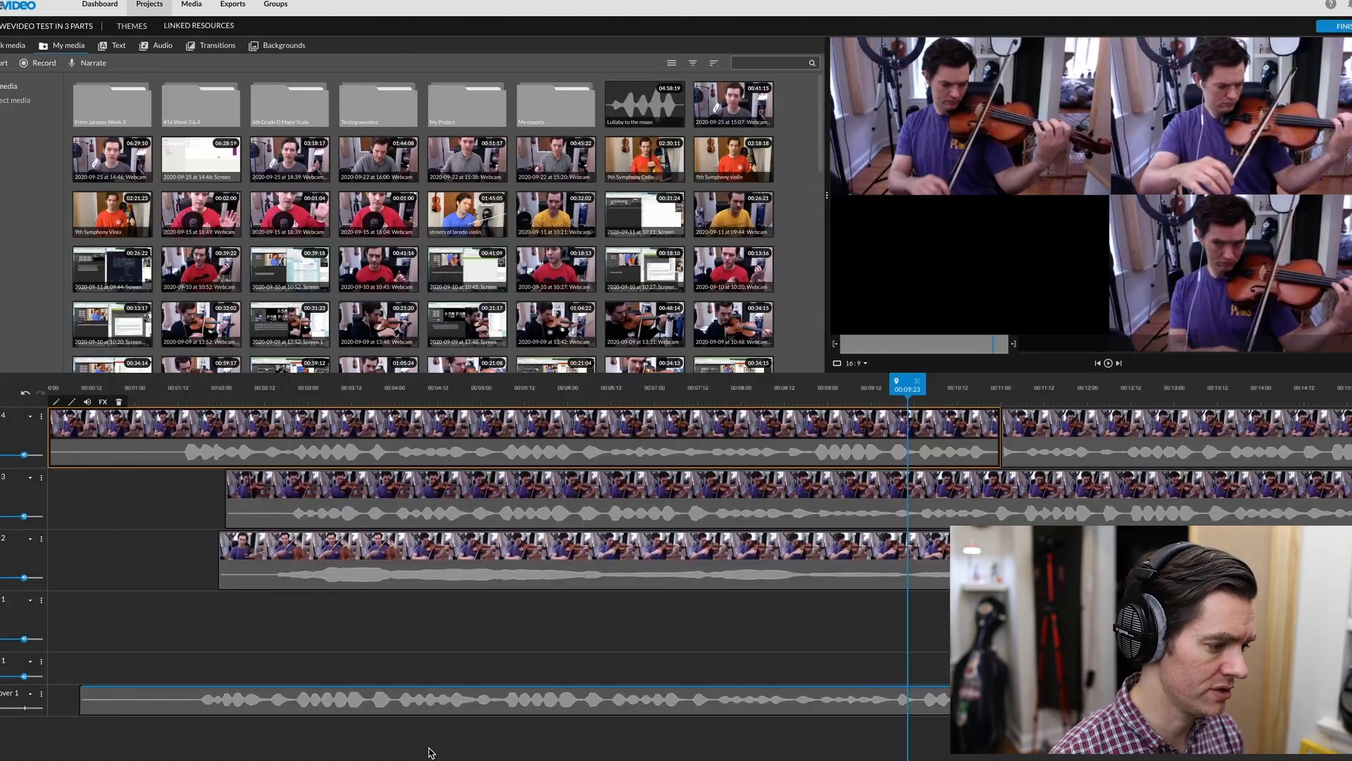
Step: Play the timeline from the beginning past the cut to check the zoom-out animation, and stop playback
click(1098, 364)
click(1108, 363)
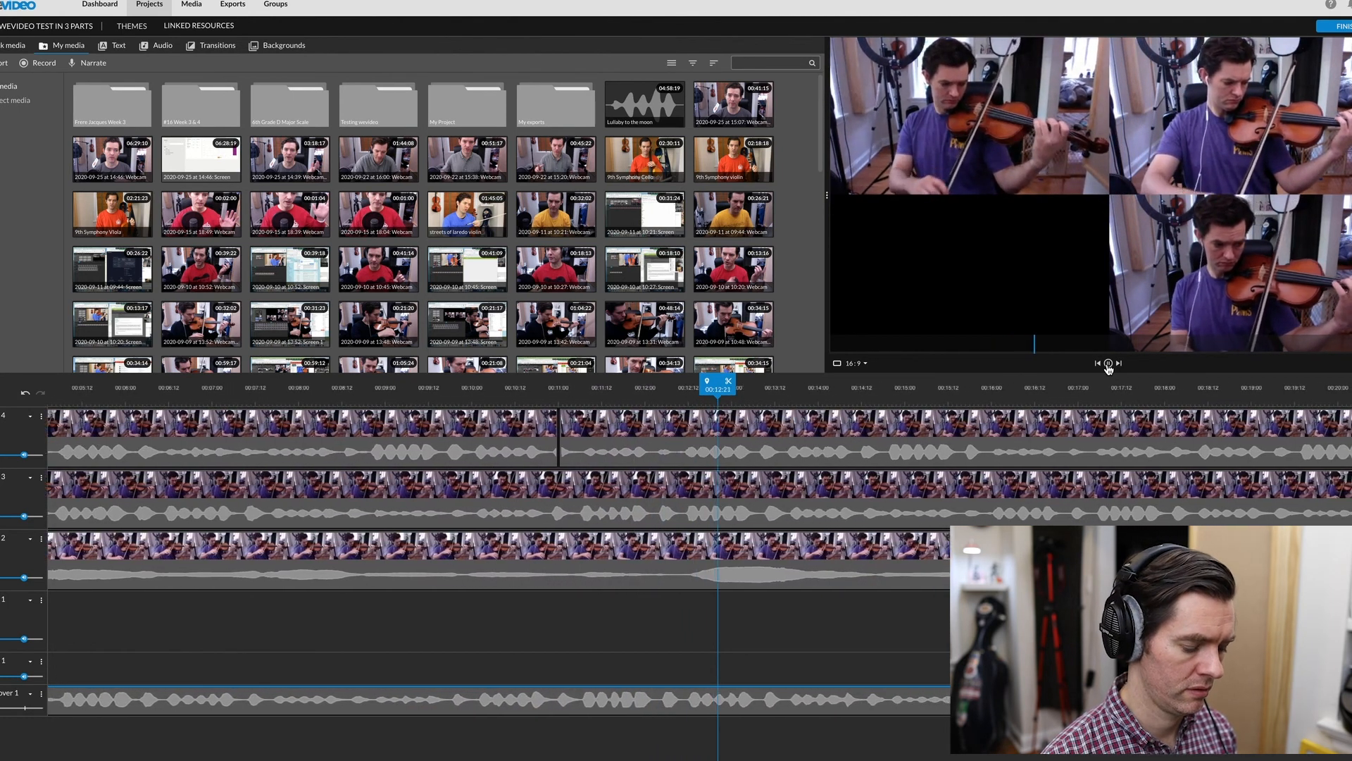
click(1107, 364)
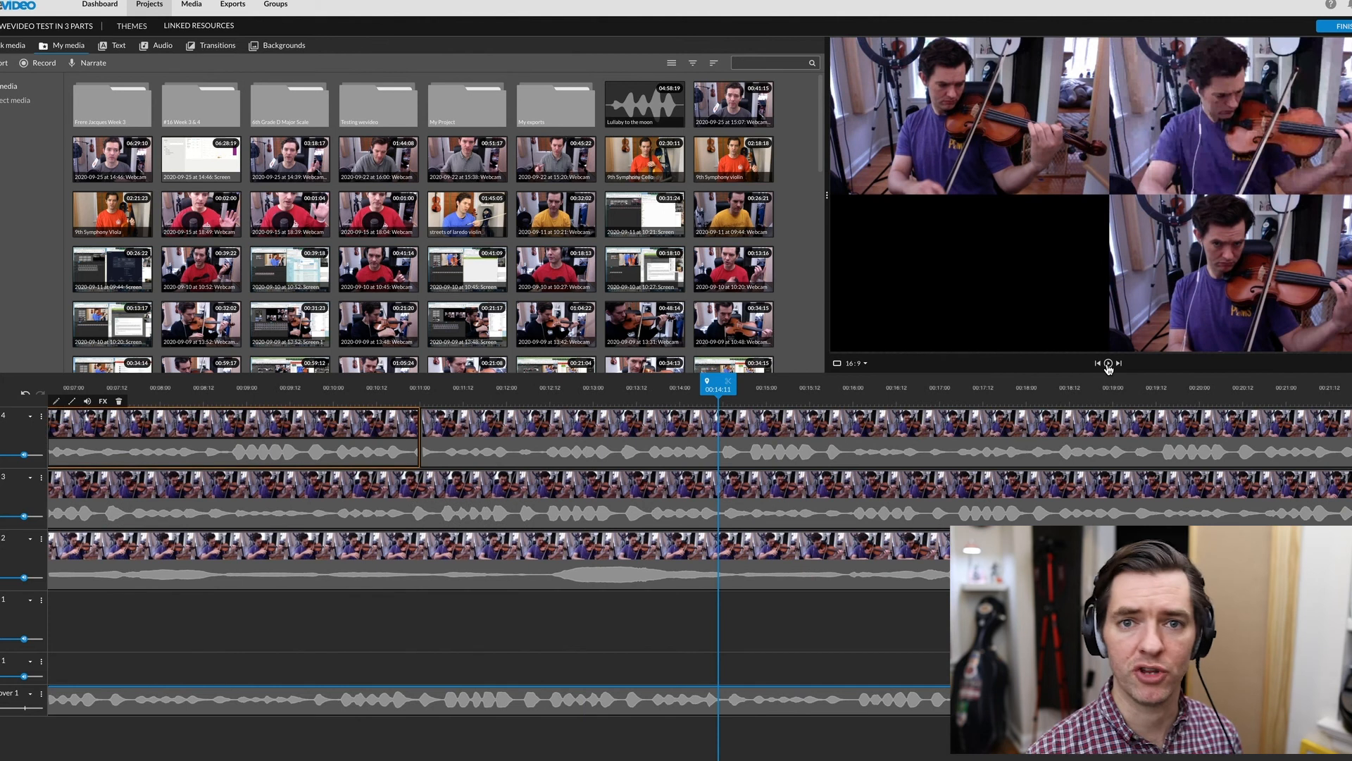